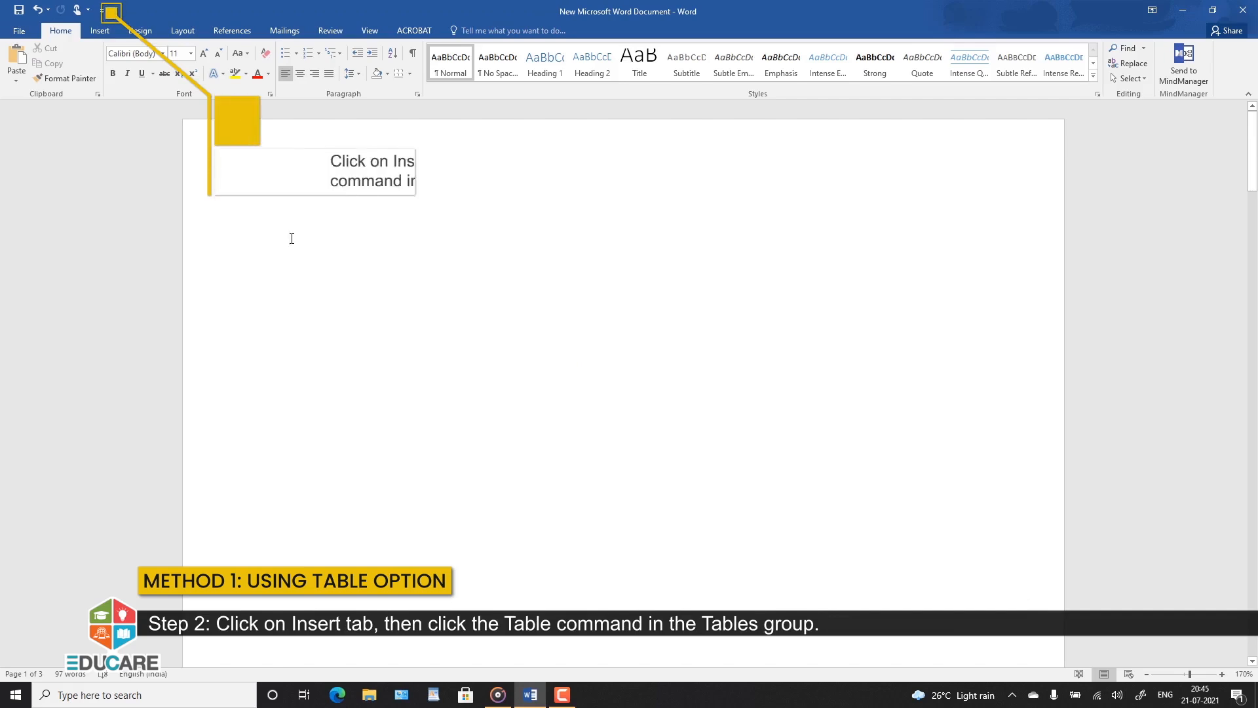
# Insert a table with three columns and five rows at the start of the page.
pyautogui.click(99, 30)
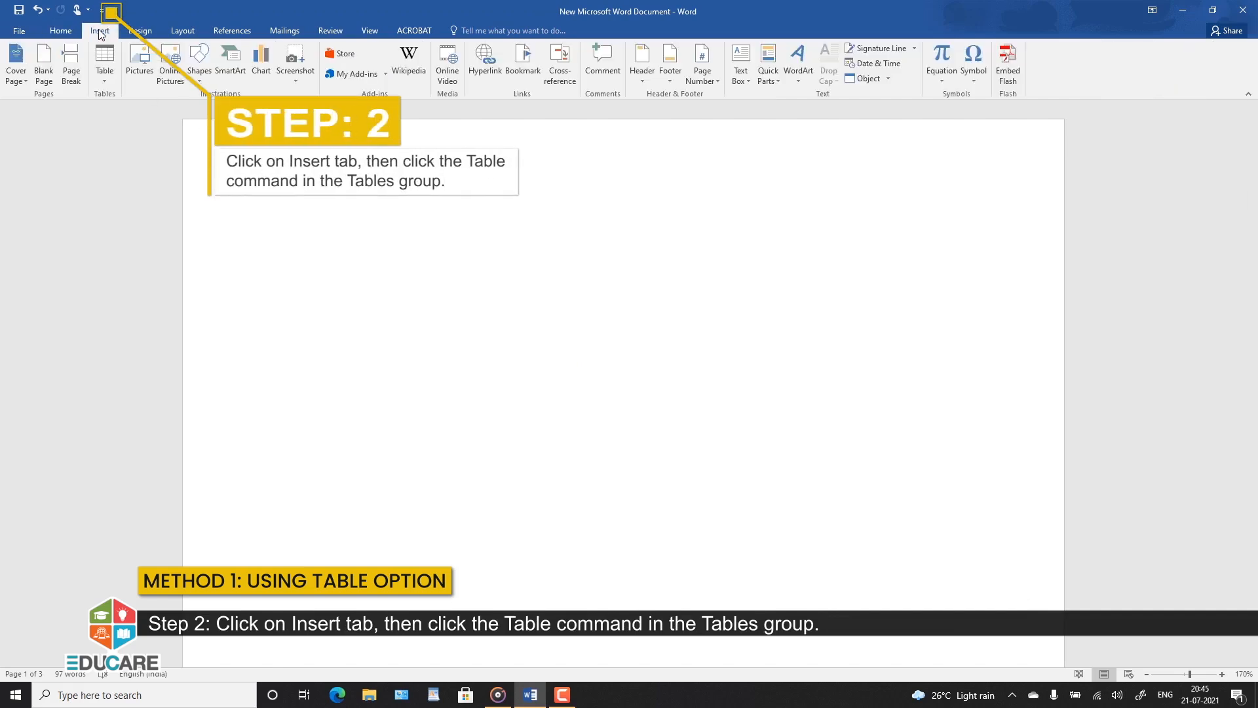
pyautogui.click(106, 70)
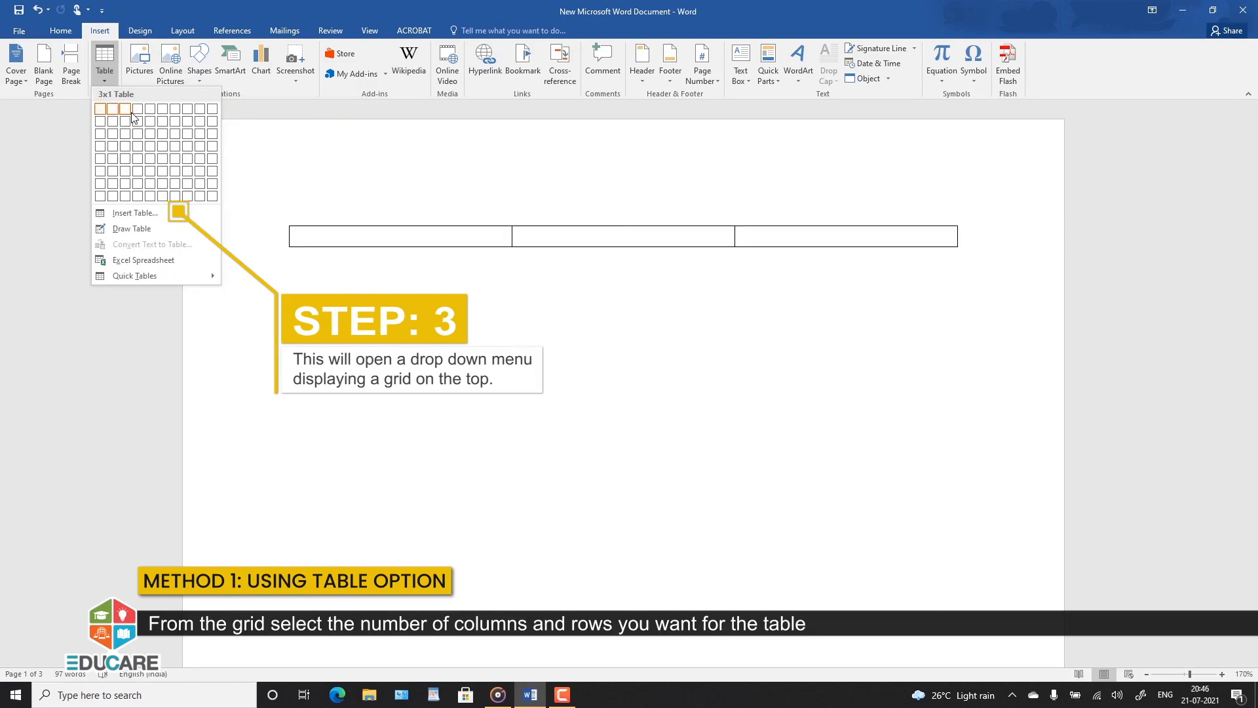
pyautogui.click(125, 162)
# Insert a second table below the first, specifying three columns and five rows as the table size.
pyautogui.click(294, 392)
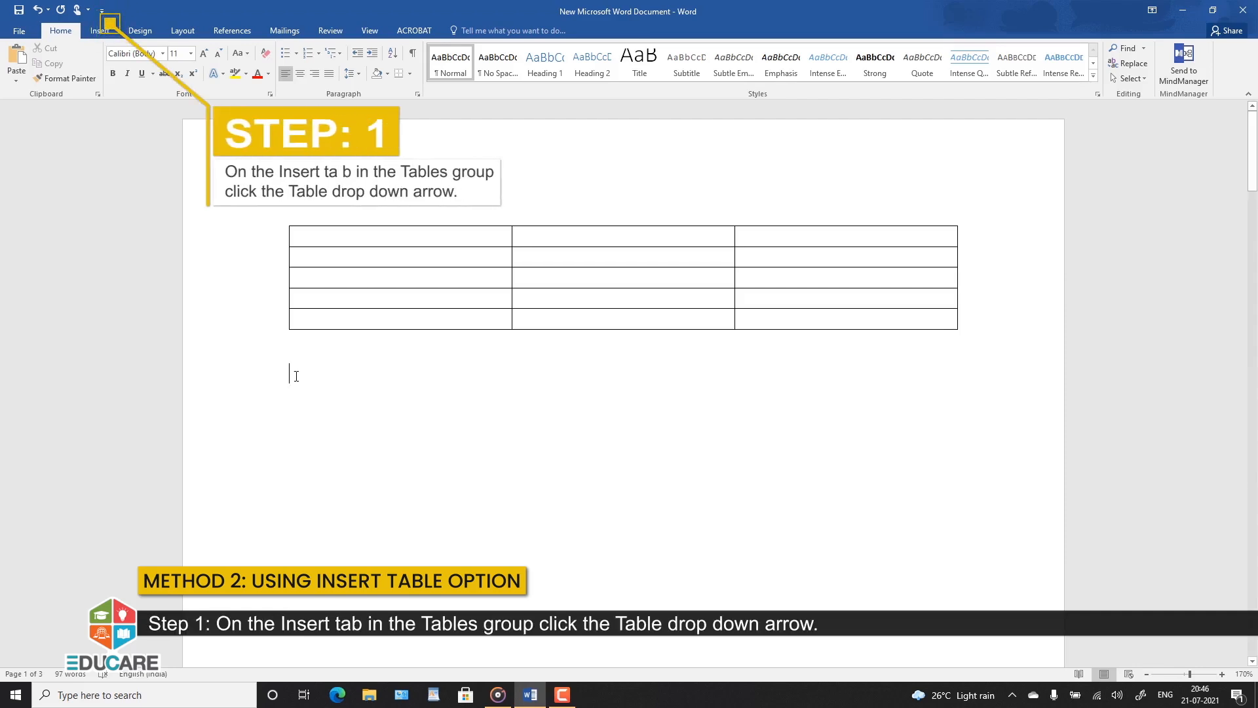
pyautogui.click(97, 31)
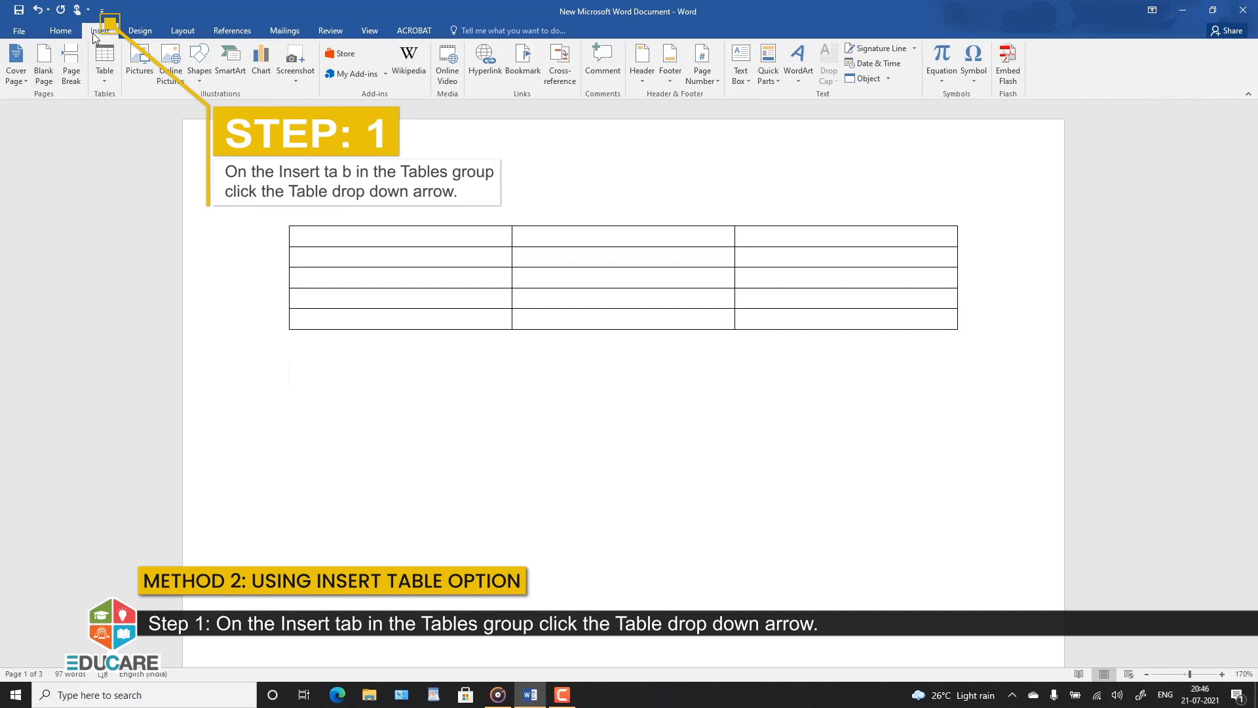
pyautogui.click(104, 82)
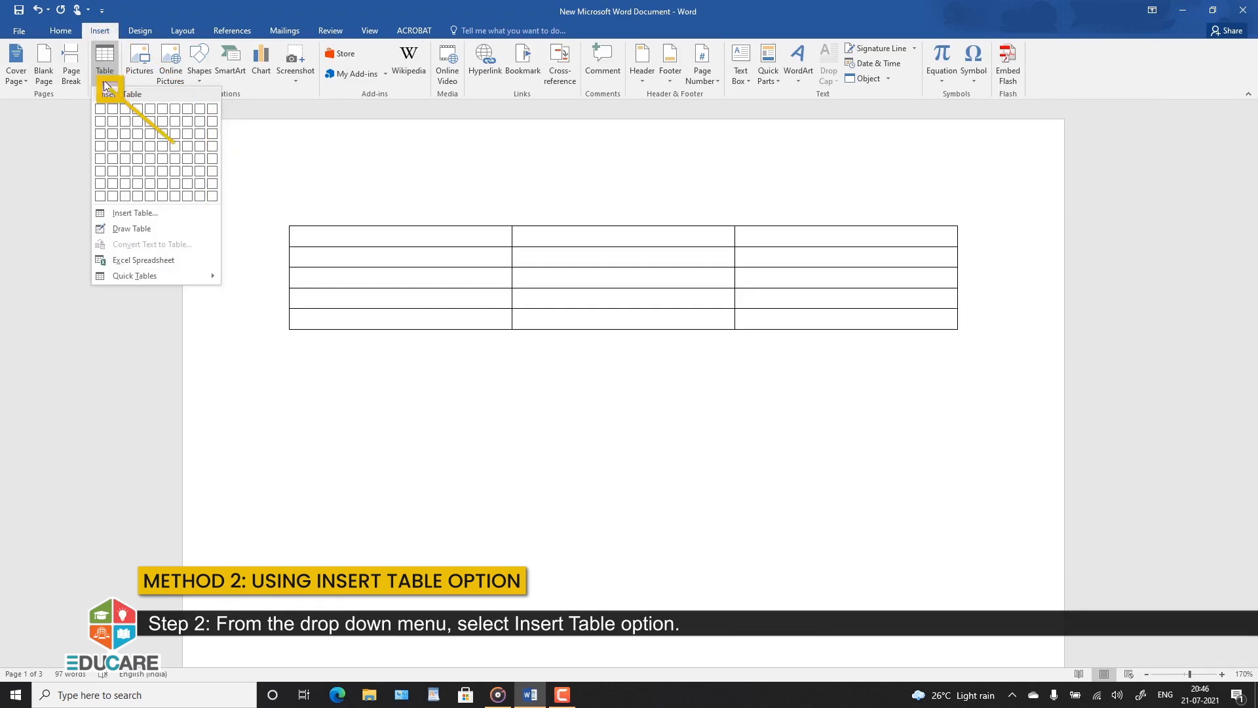
pyautogui.click(121, 215)
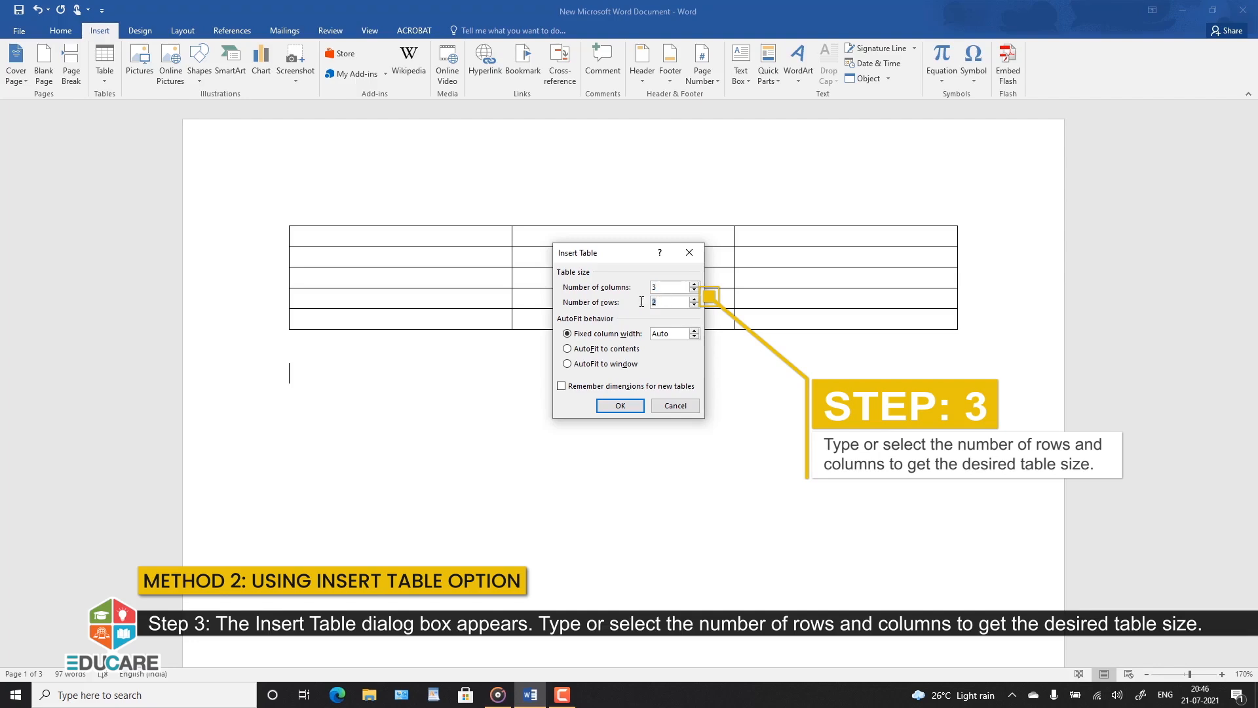
pyautogui.click(620, 405)
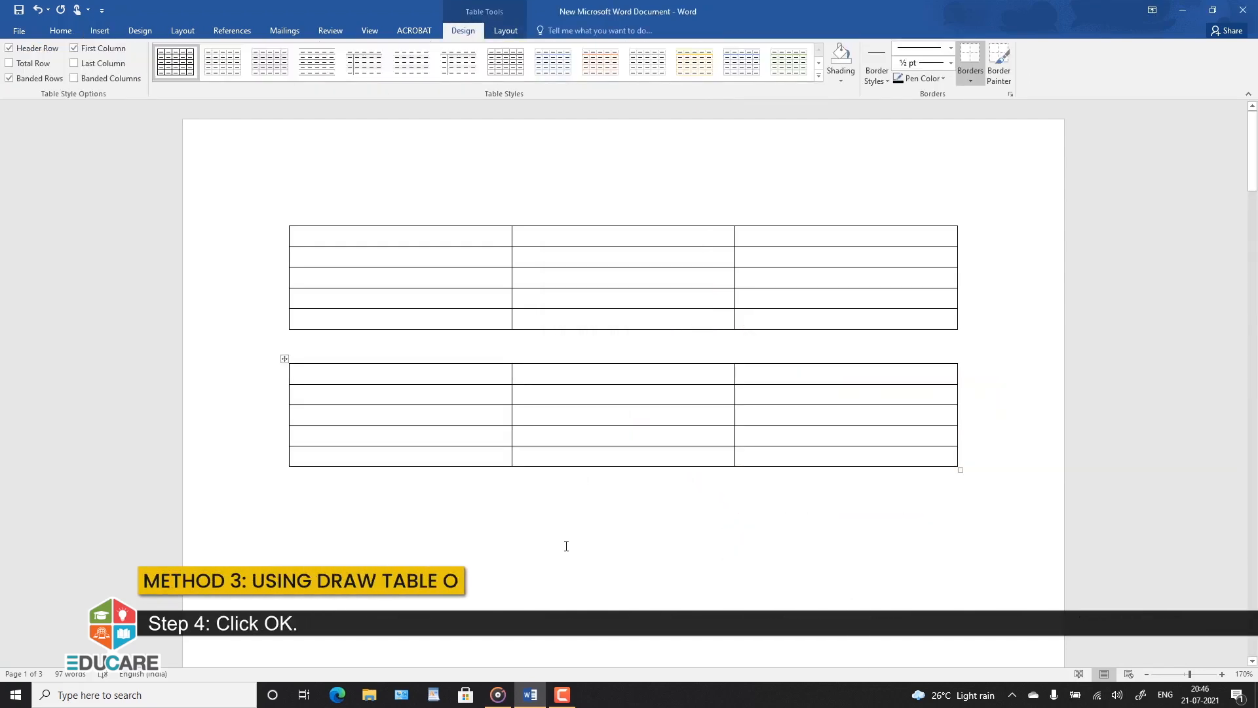
# Draw the outer border of a third table by hand below the second one, spanning the text width.
pyautogui.click(332, 500)
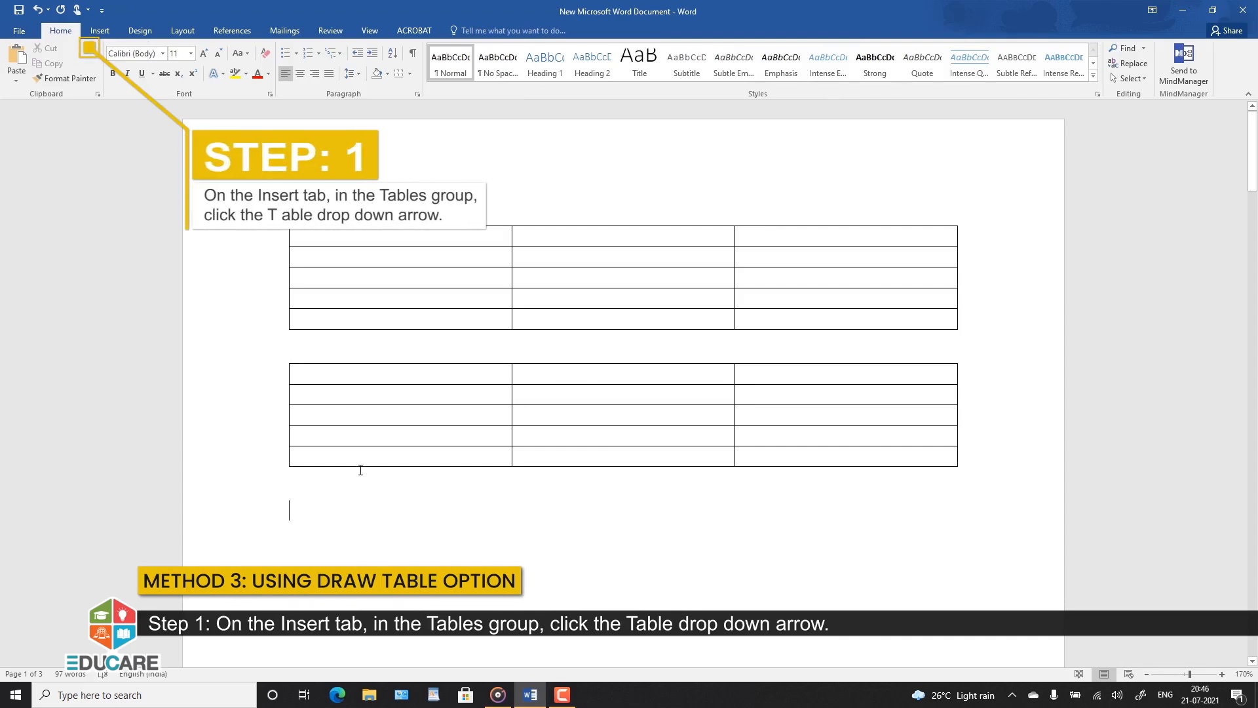
pyautogui.click(99, 31)
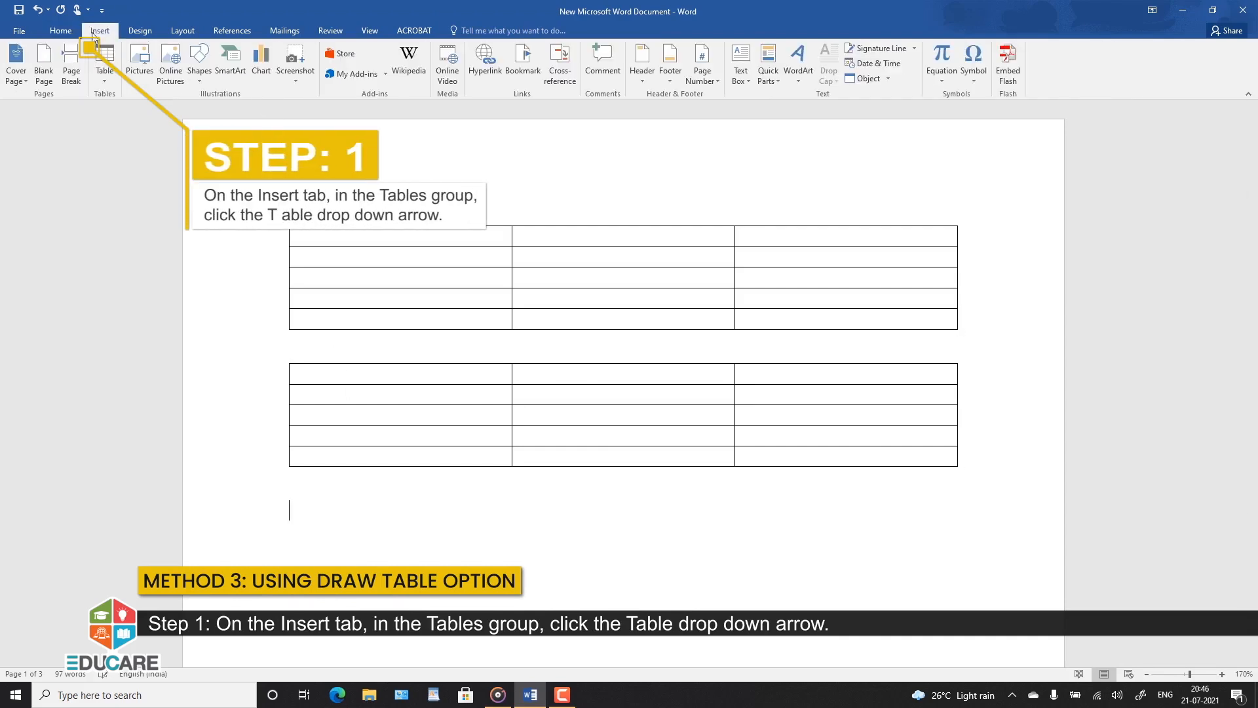
pyautogui.click(108, 80)
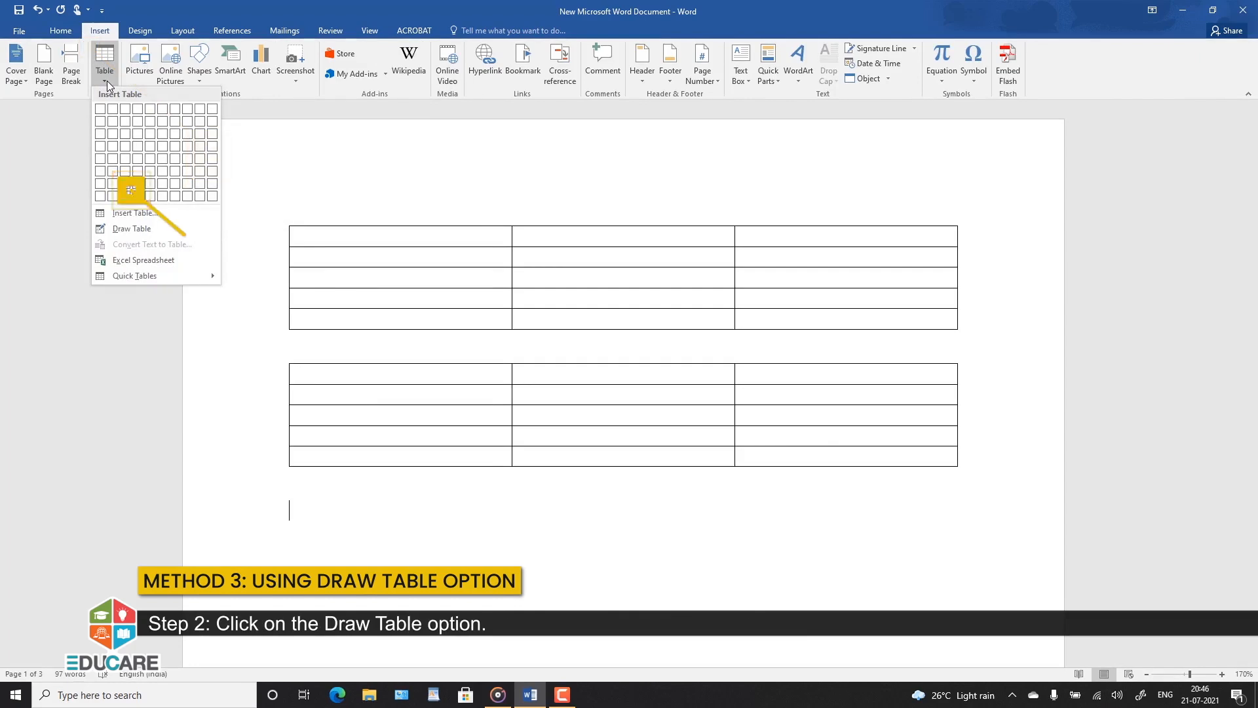
pyautogui.click(118, 229)
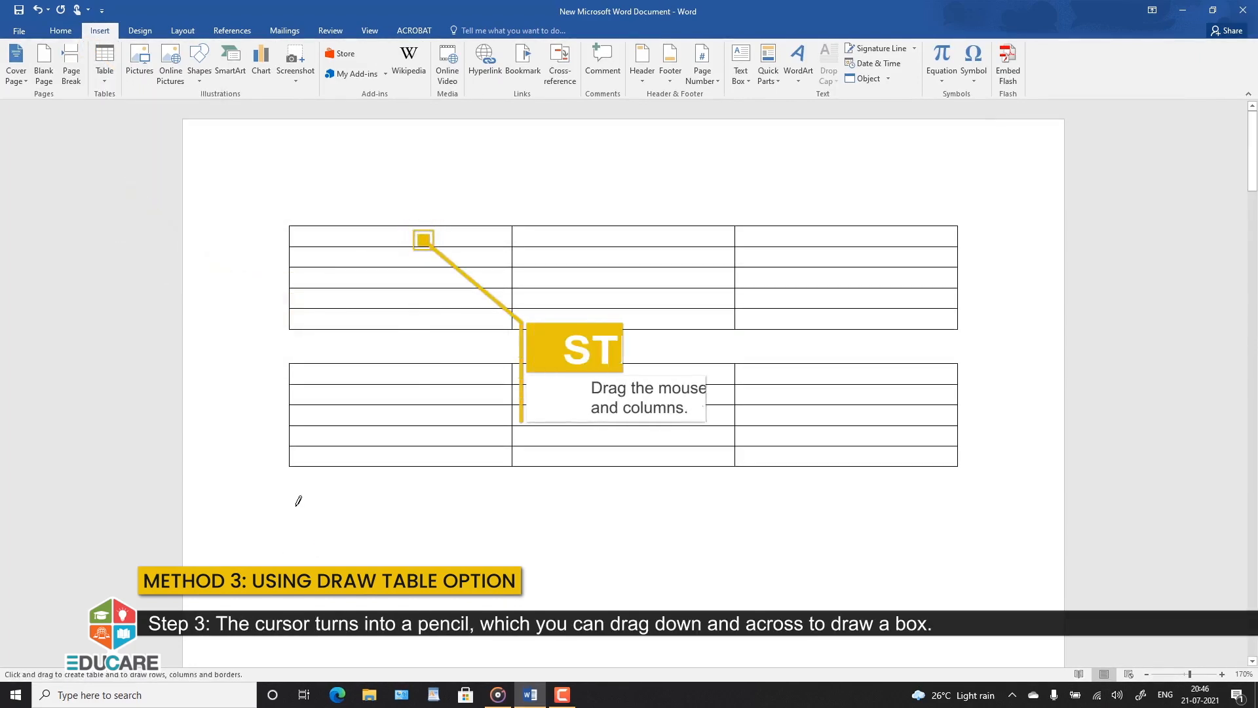
pyautogui.moveTo(290, 506)
pyautogui.mouseDown()
pyautogui.moveTo(291, 563)
pyautogui.moveTo(324, 660)
pyautogui.moveTo(957, 659)
pyautogui.mouseUp()
# Divide the hand-drawn table with one vertical line and three horizontal lines, and leave table drawing mode.
pyautogui.moveTo(763, 290); pyautogui.dragTo(762, 435)
pyautogui.moveTo(293, 324); pyautogui.dragTo(950, 325)
pyautogui.moveTo(294, 364); pyautogui.dragTo(950, 365)
pyautogui.moveTo(293, 399); pyautogui.dragTo(932, 402)
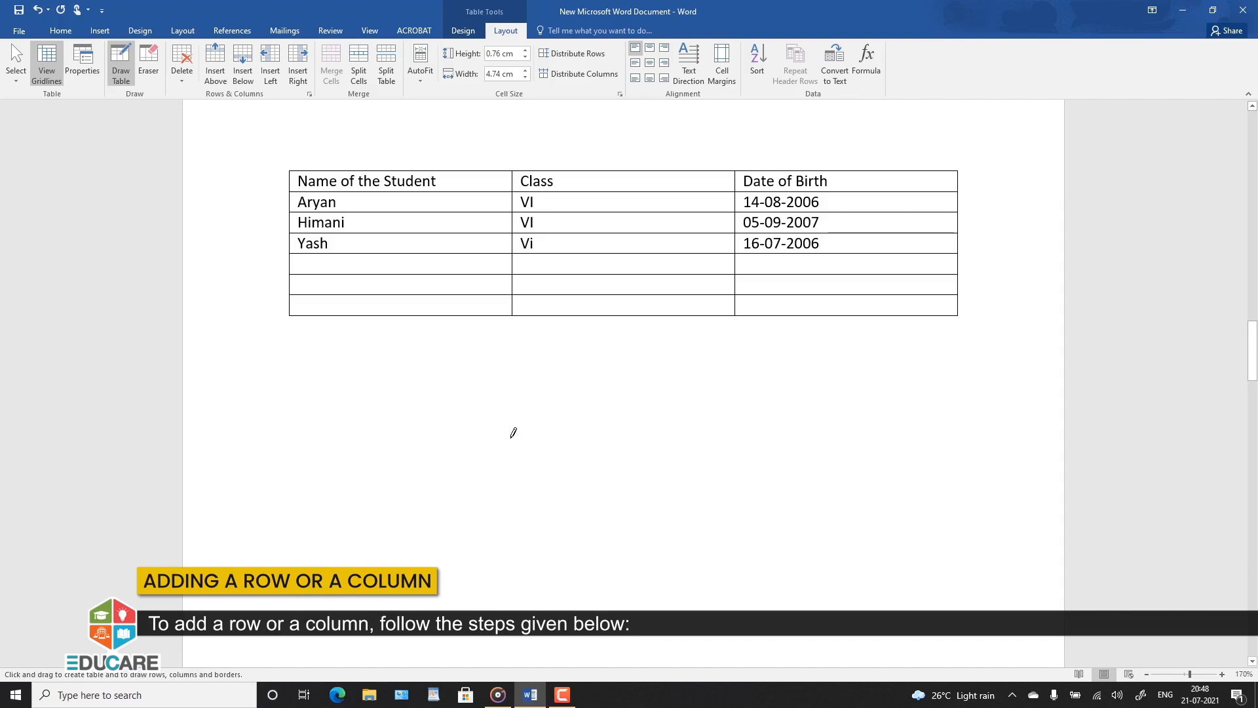
pyautogui.press('Escape')
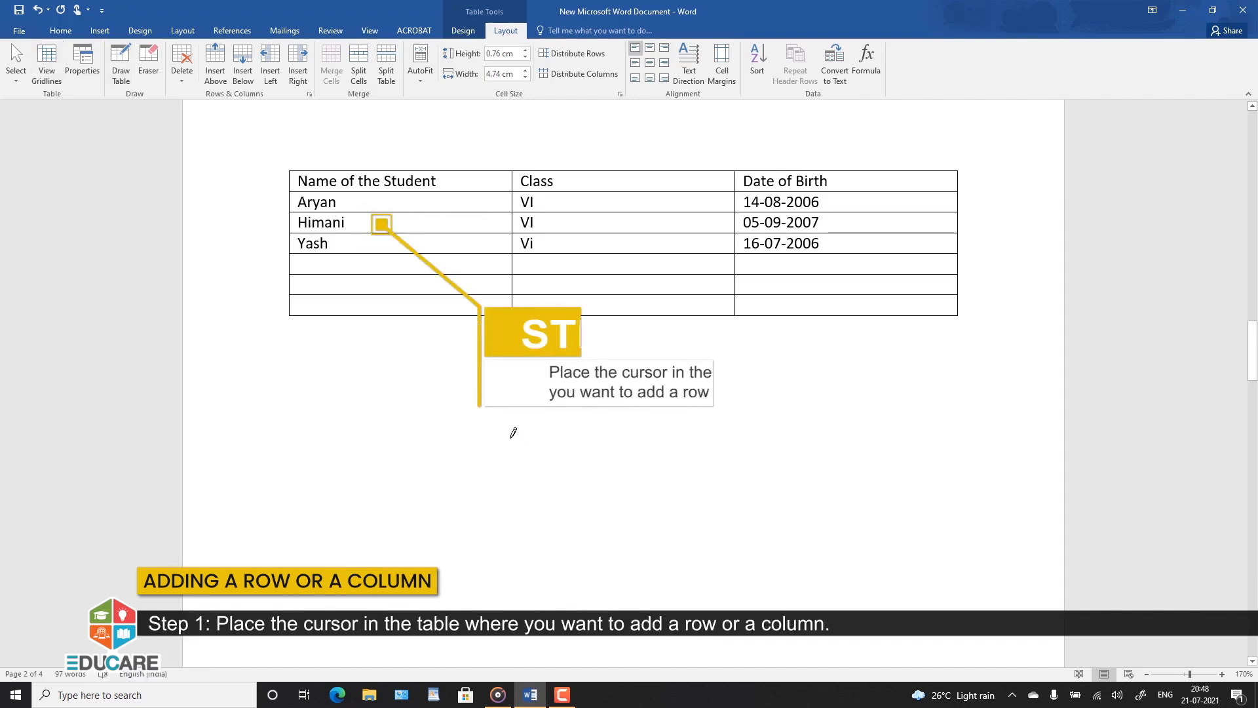
# Insert one empty row above and one empty row below the second student's row in the student table.
pyautogui.click(368, 223)
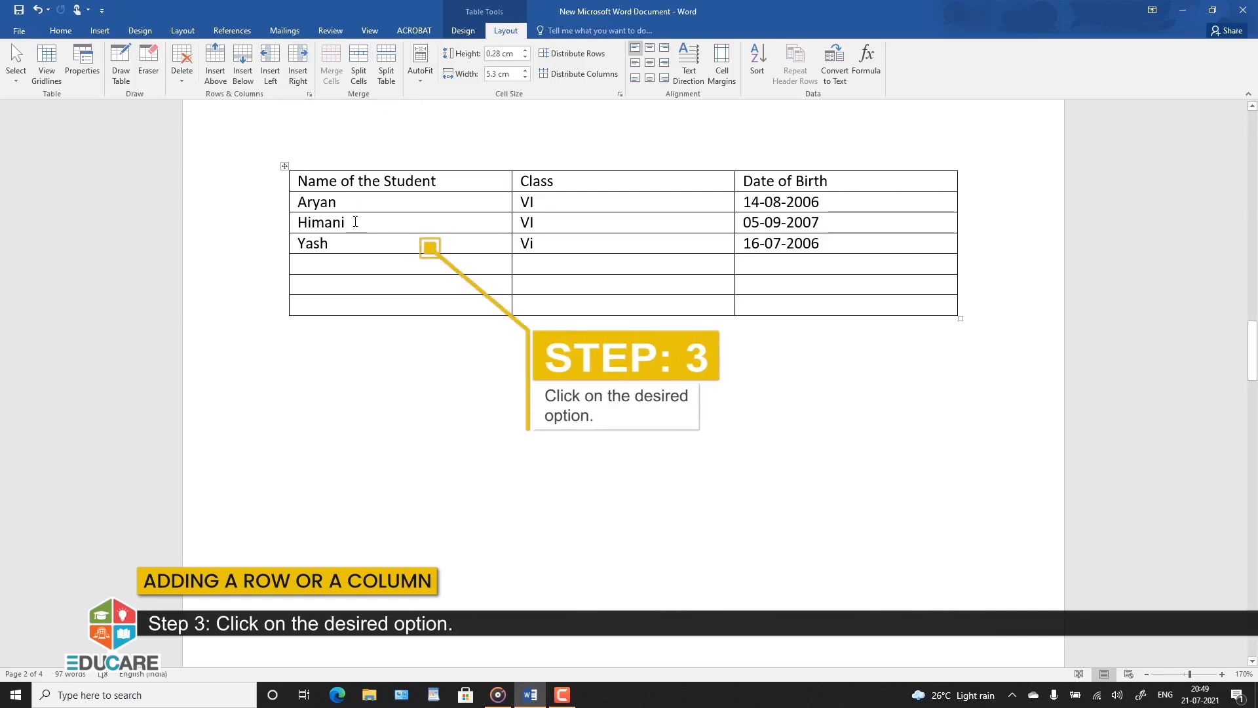
pyautogui.click(214, 61)
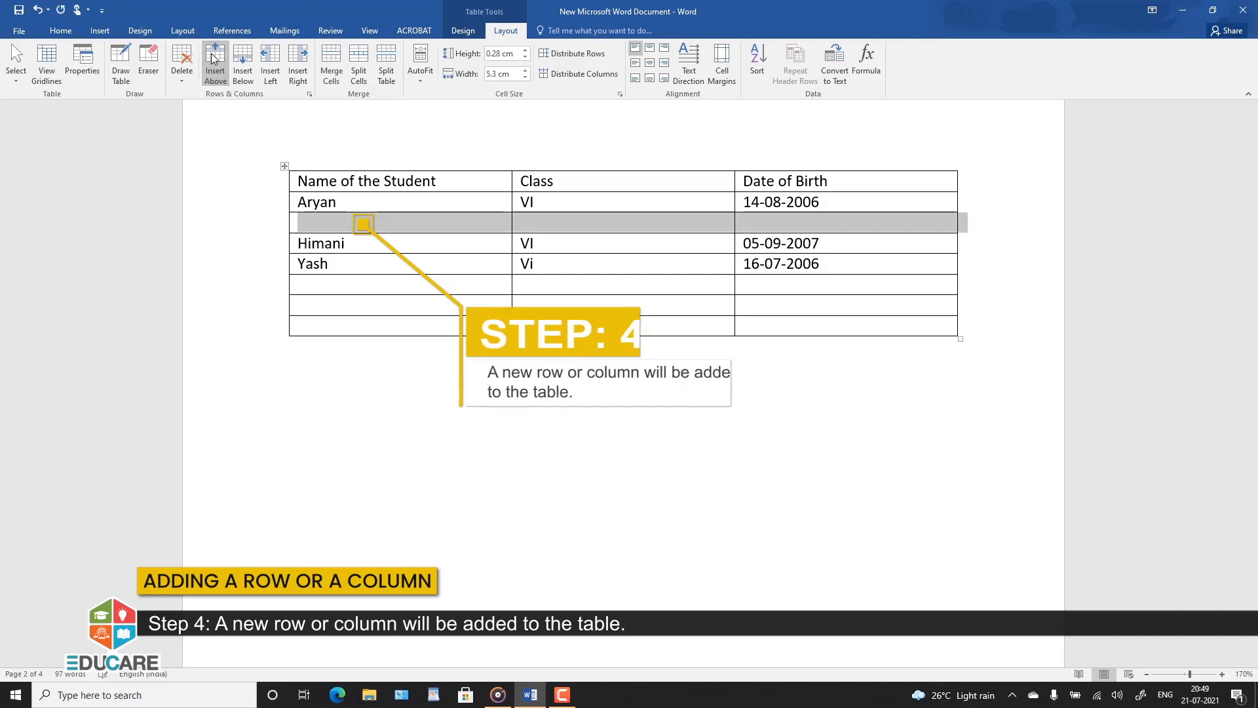
pyautogui.click(371, 249)
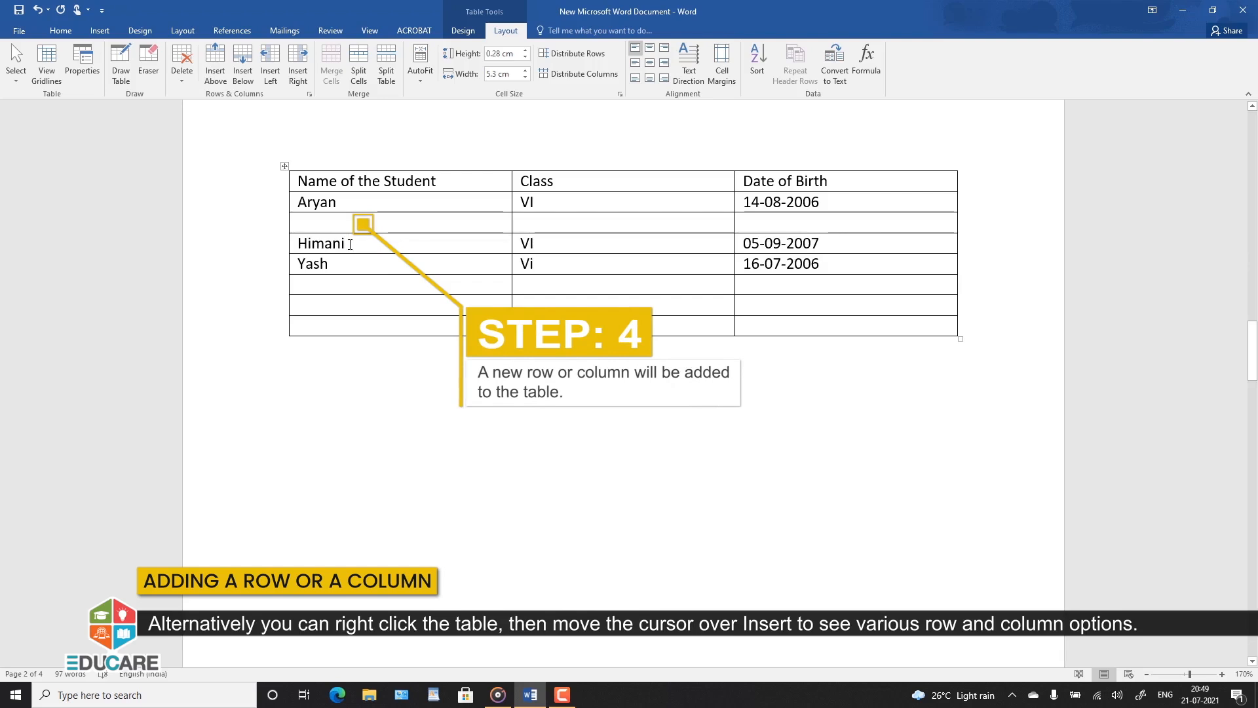
pyautogui.rightClick(350, 245)
pyautogui.moveTo(395, 366)
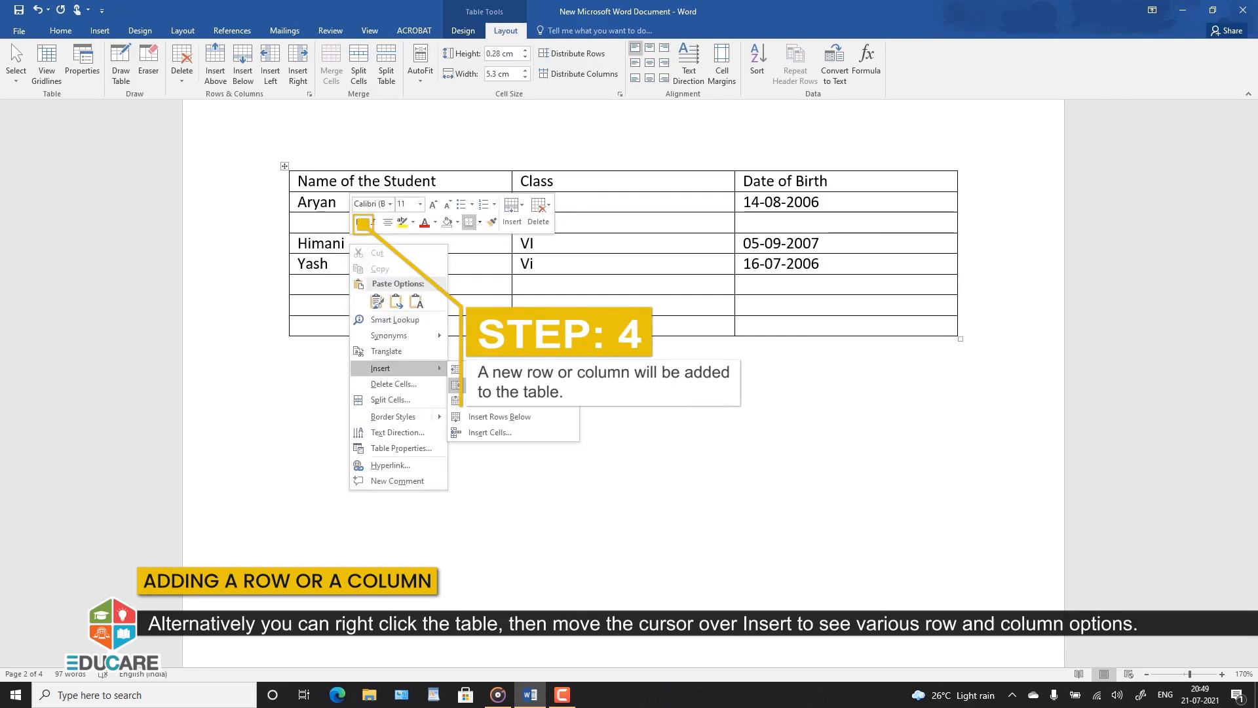
pyautogui.click(498, 416)
pyautogui.click(465, 431)
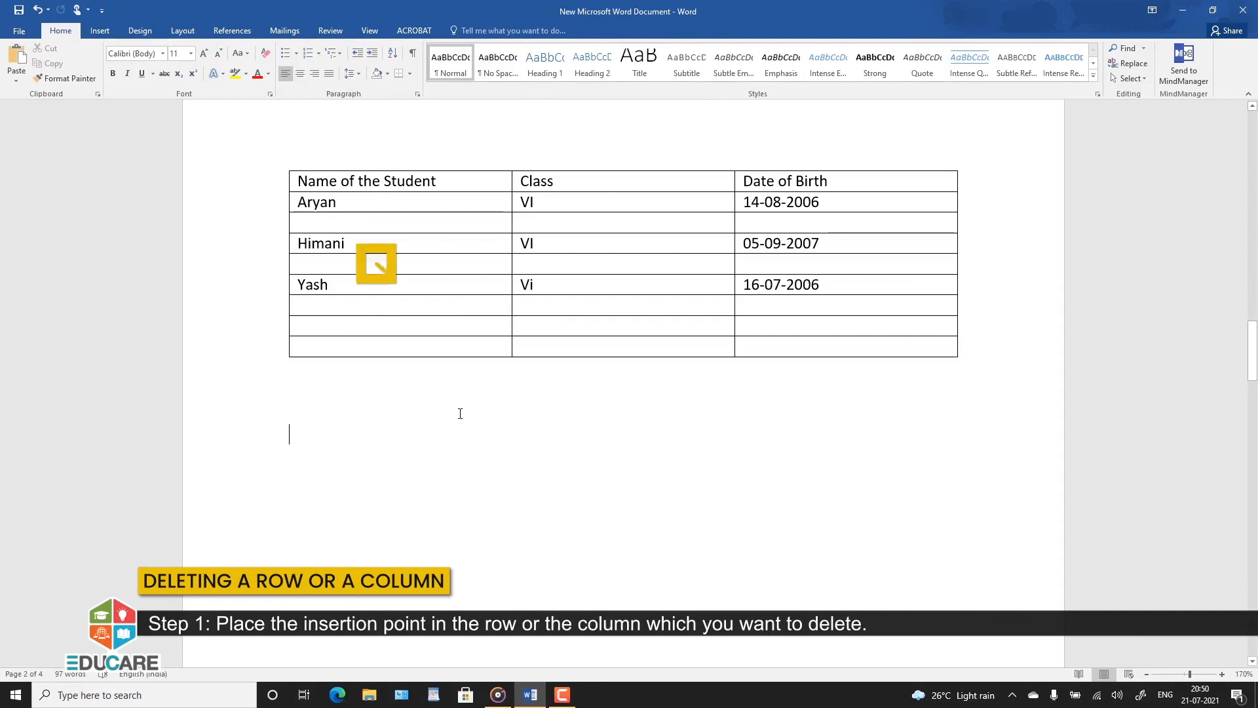
# Delete the entire empty row between the second and third students in the table.
pyautogui.click(409, 264)
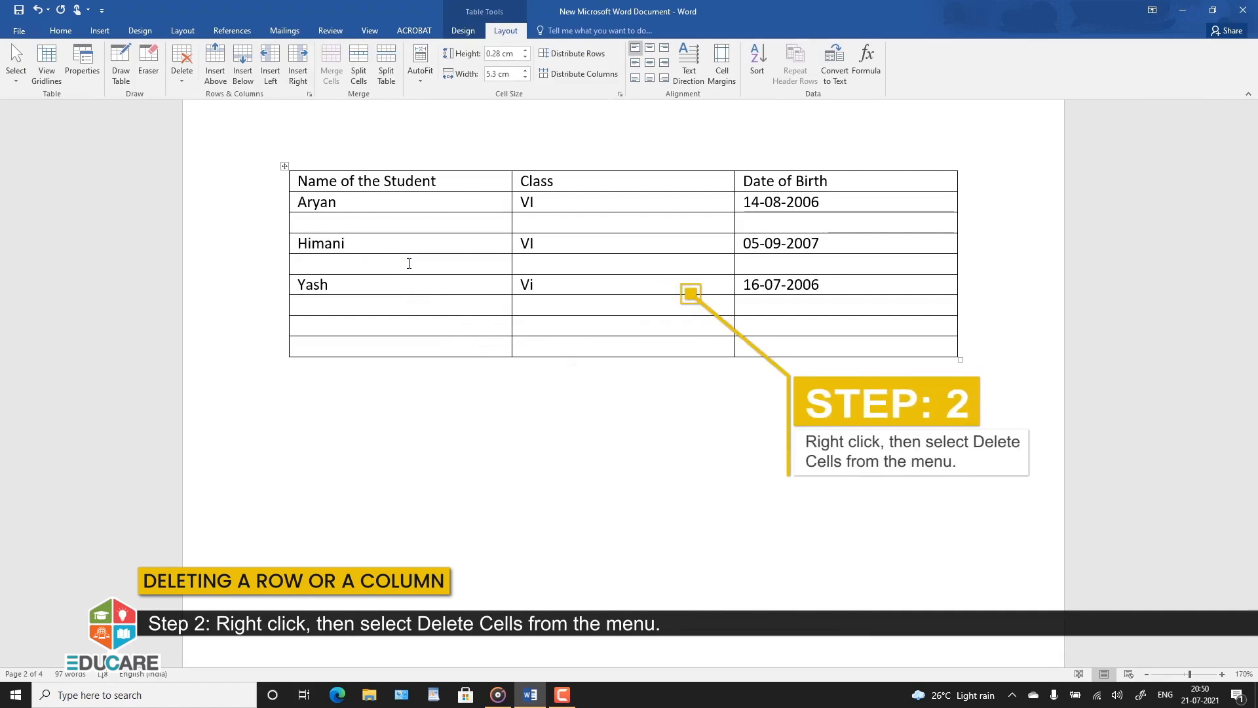
pyautogui.rightClick(408, 265)
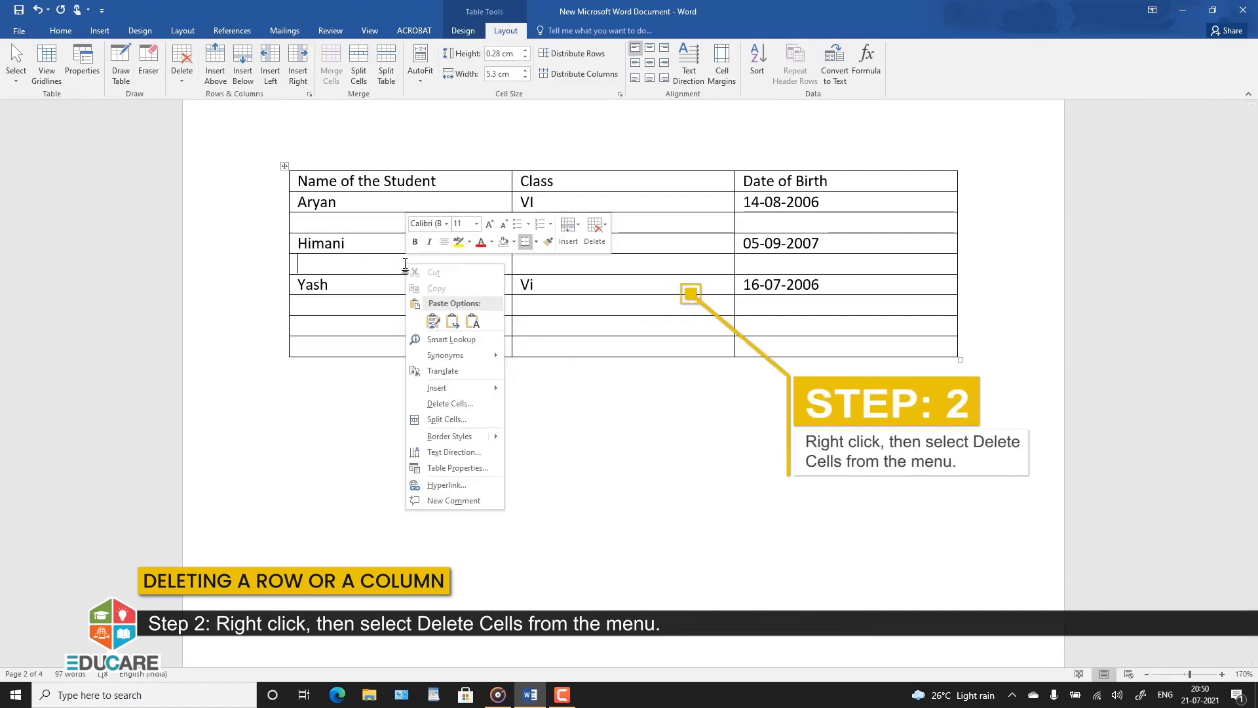
pyautogui.click(455, 403)
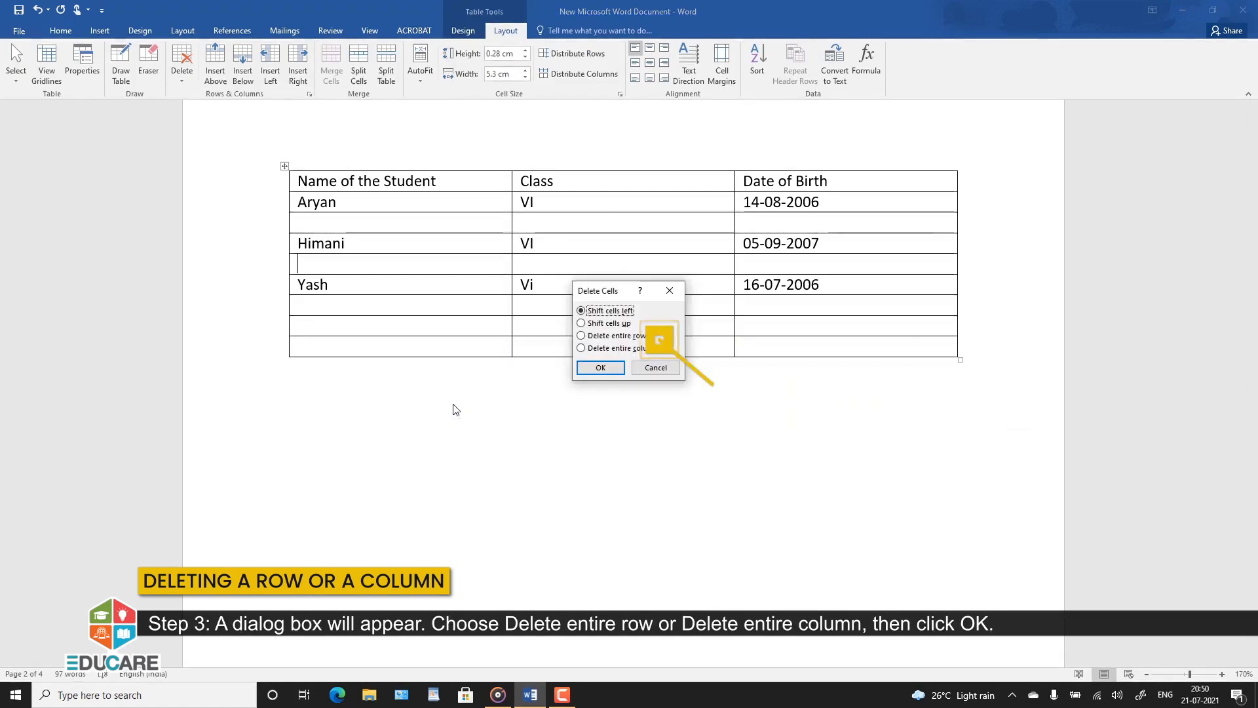
pyautogui.click(582, 336)
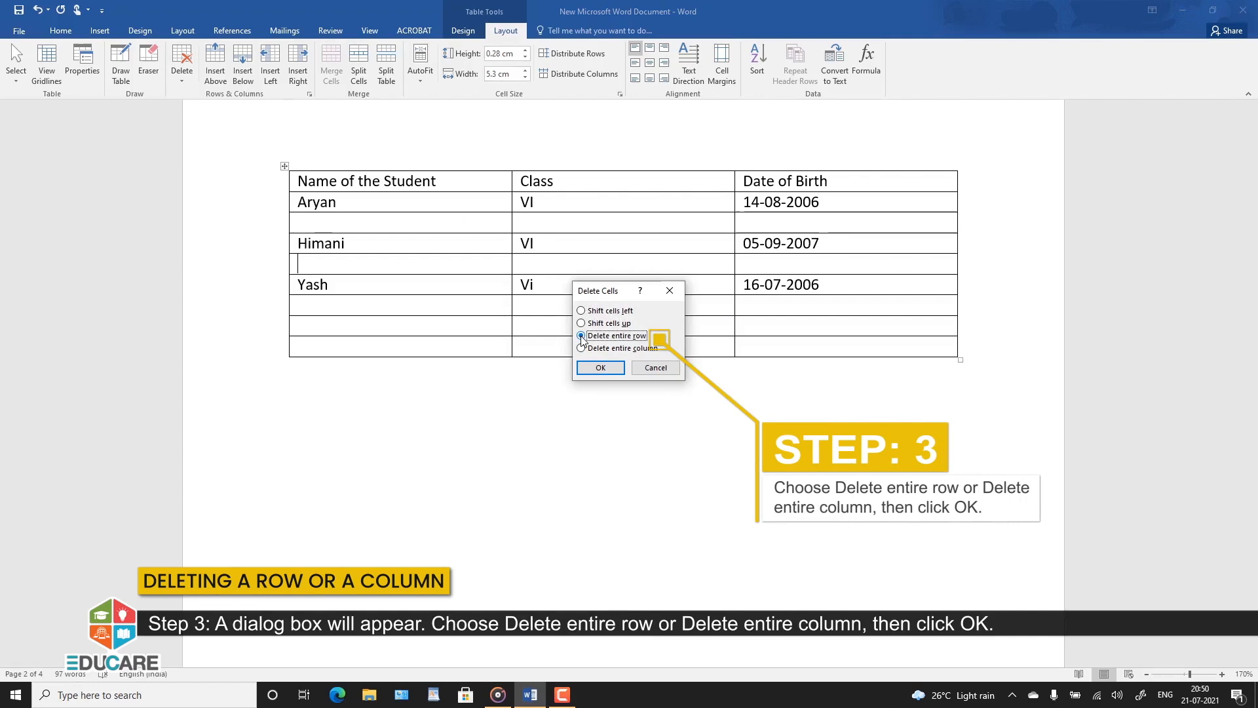
pyautogui.click(599, 368)
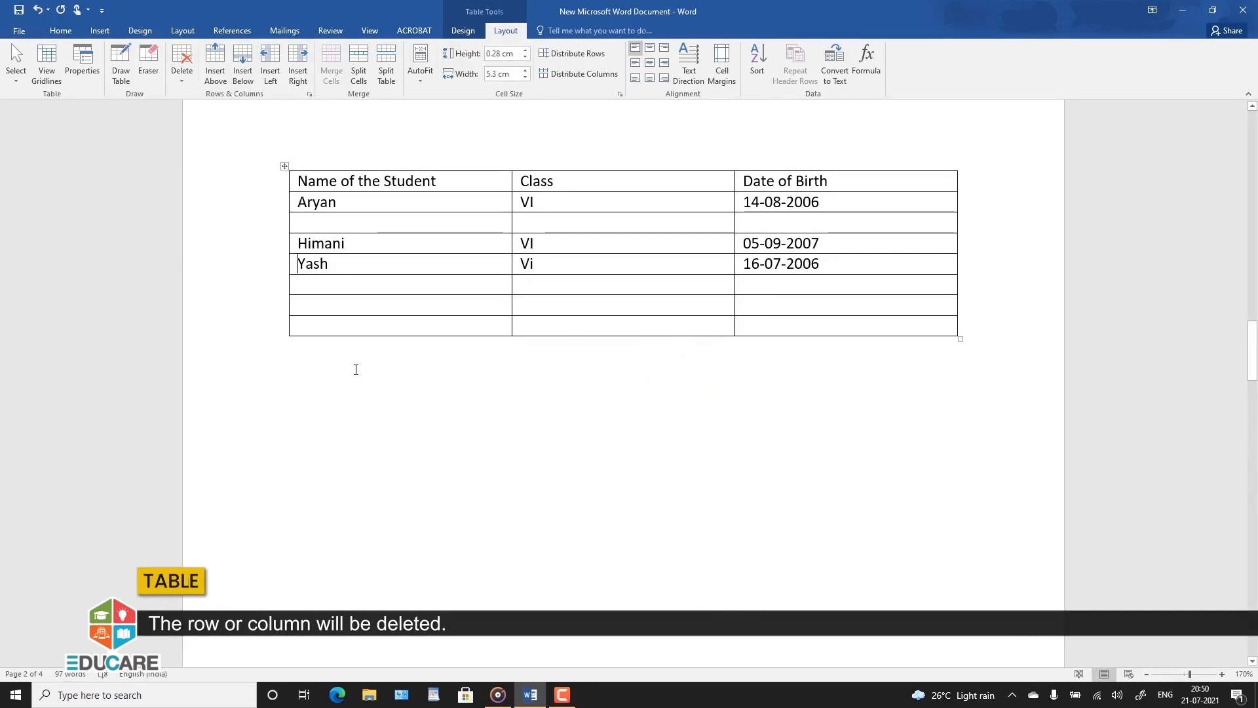
pyautogui.click(390, 357)
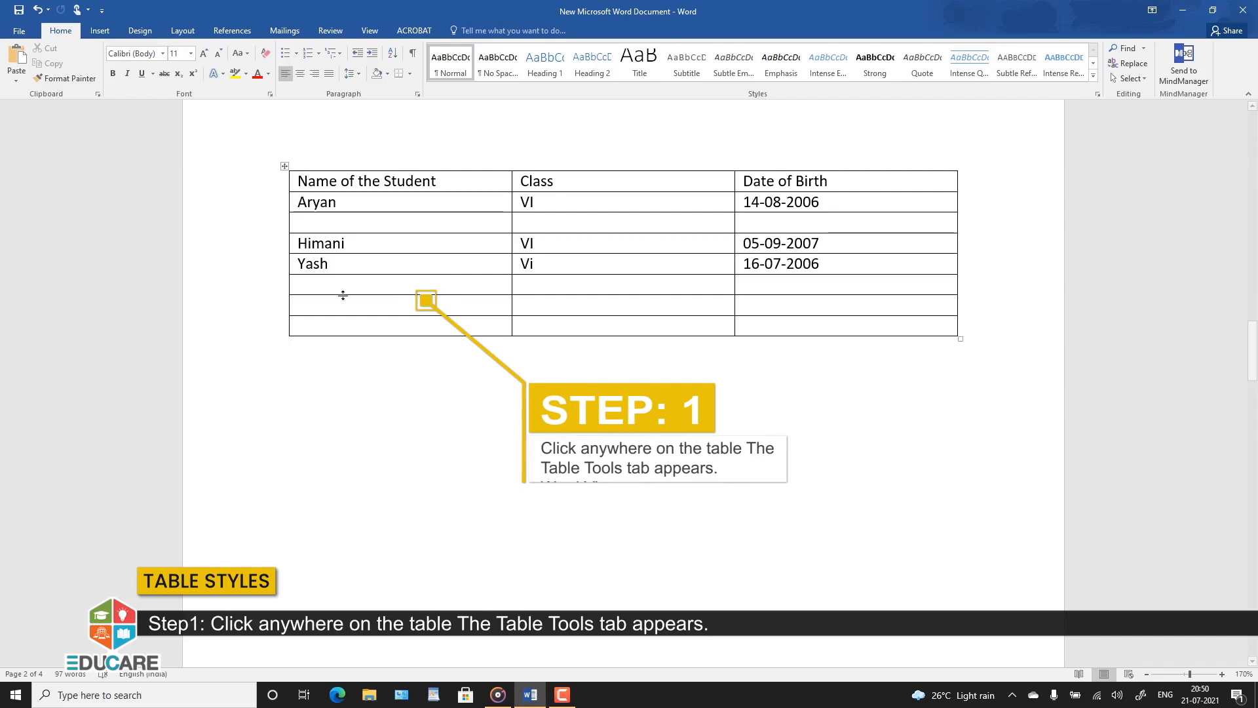
# Apply the orange table style with a solid header row, solid first column and banded rows to the student table.
pyautogui.click(338, 226)
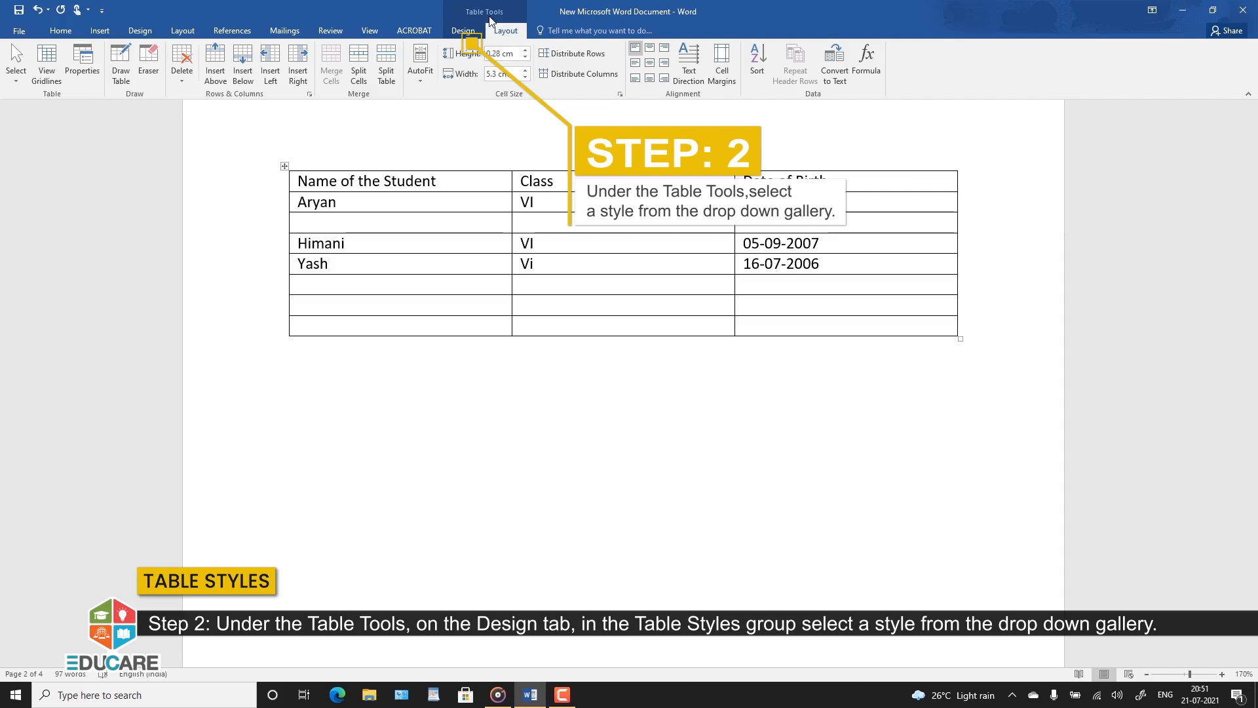
pyautogui.click(466, 32)
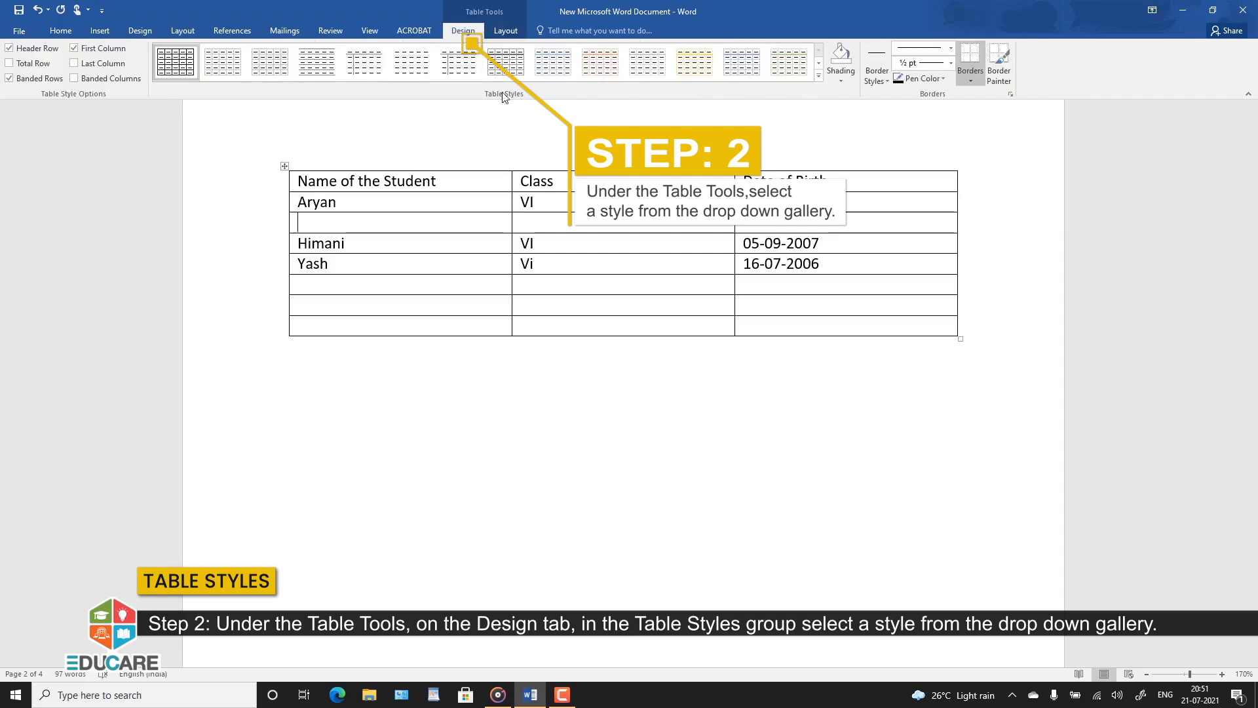
pyautogui.click(819, 63)
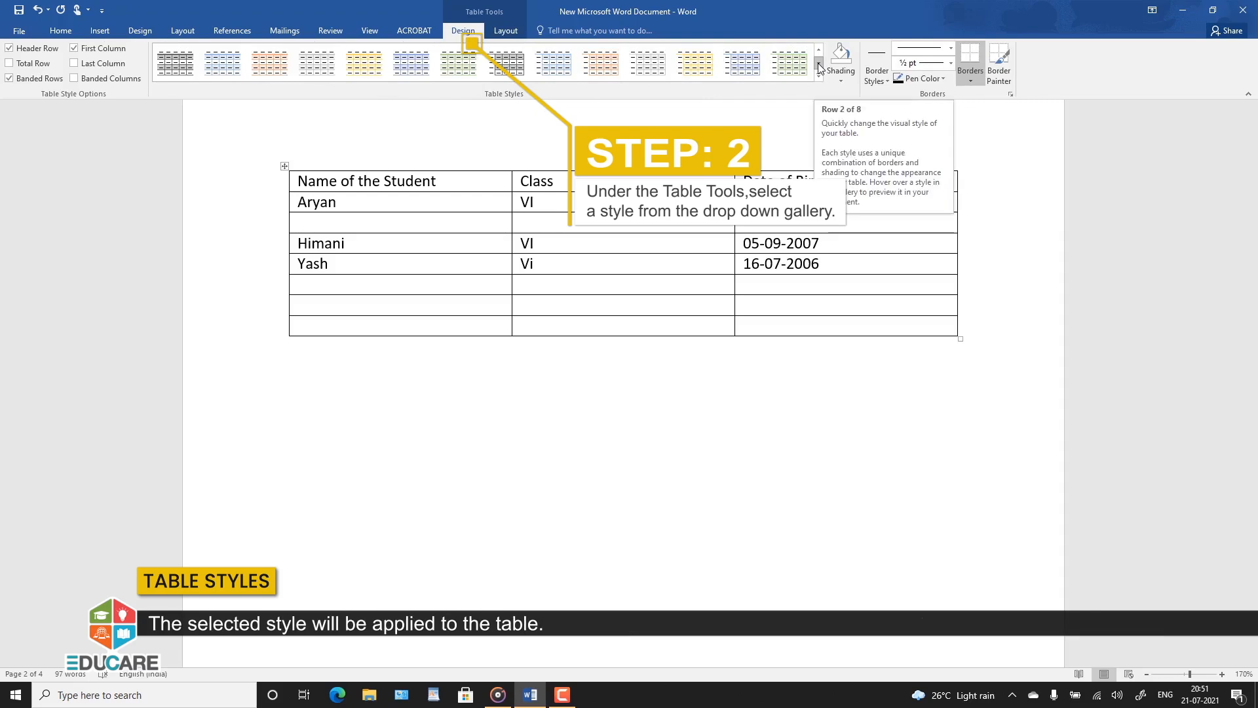
pyautogui.click(817, 63)
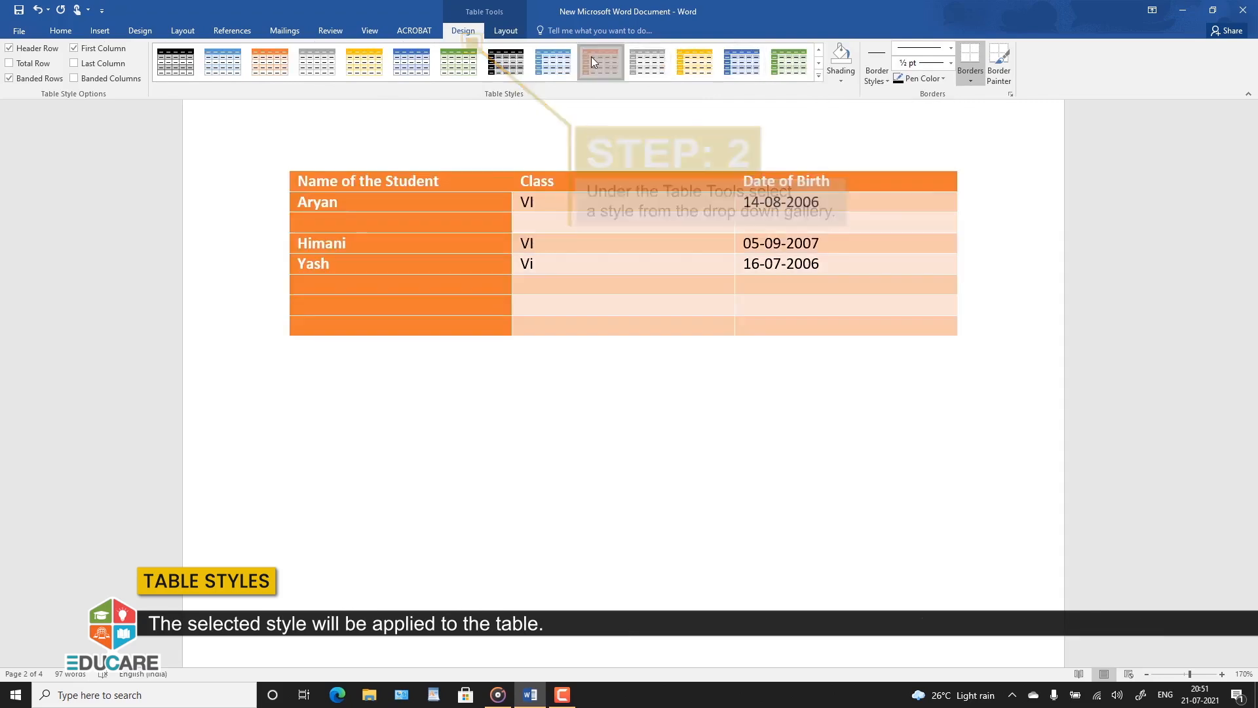
pyautogui.click(593, 58)
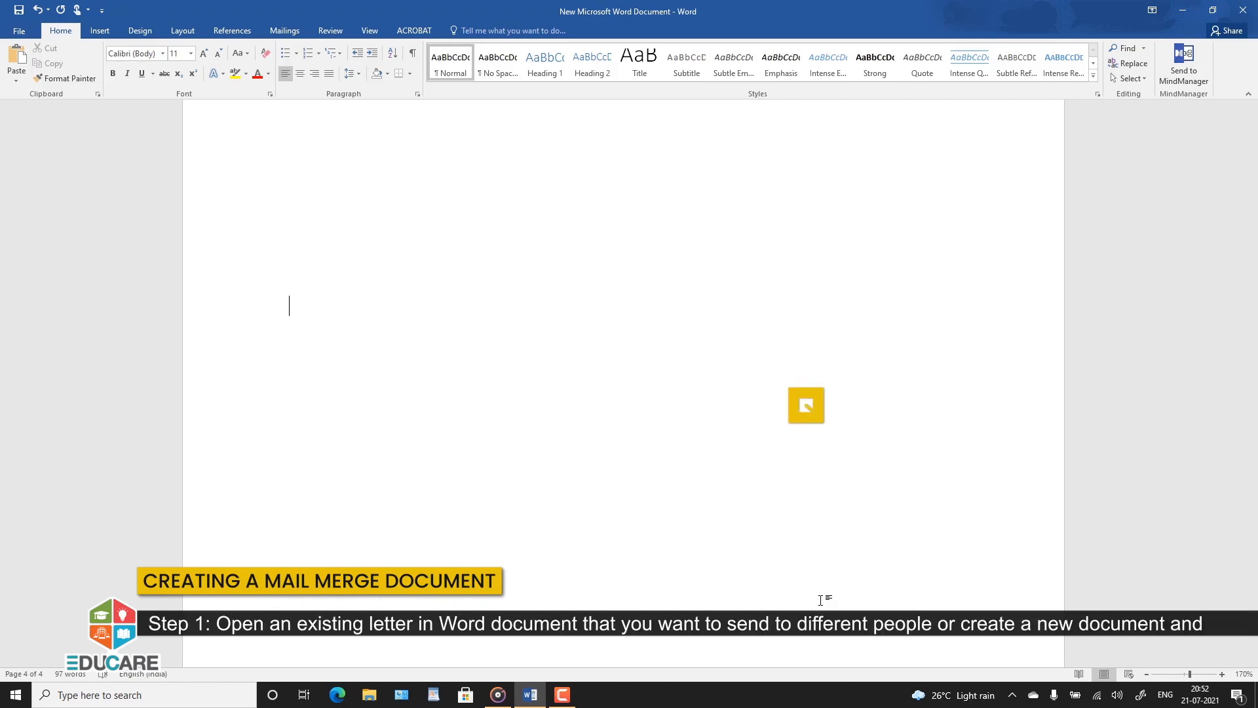
# Create a new blank document for the mail merge letter.
pyautogui.click(19, 31)
pyautogui.click(30, 89)
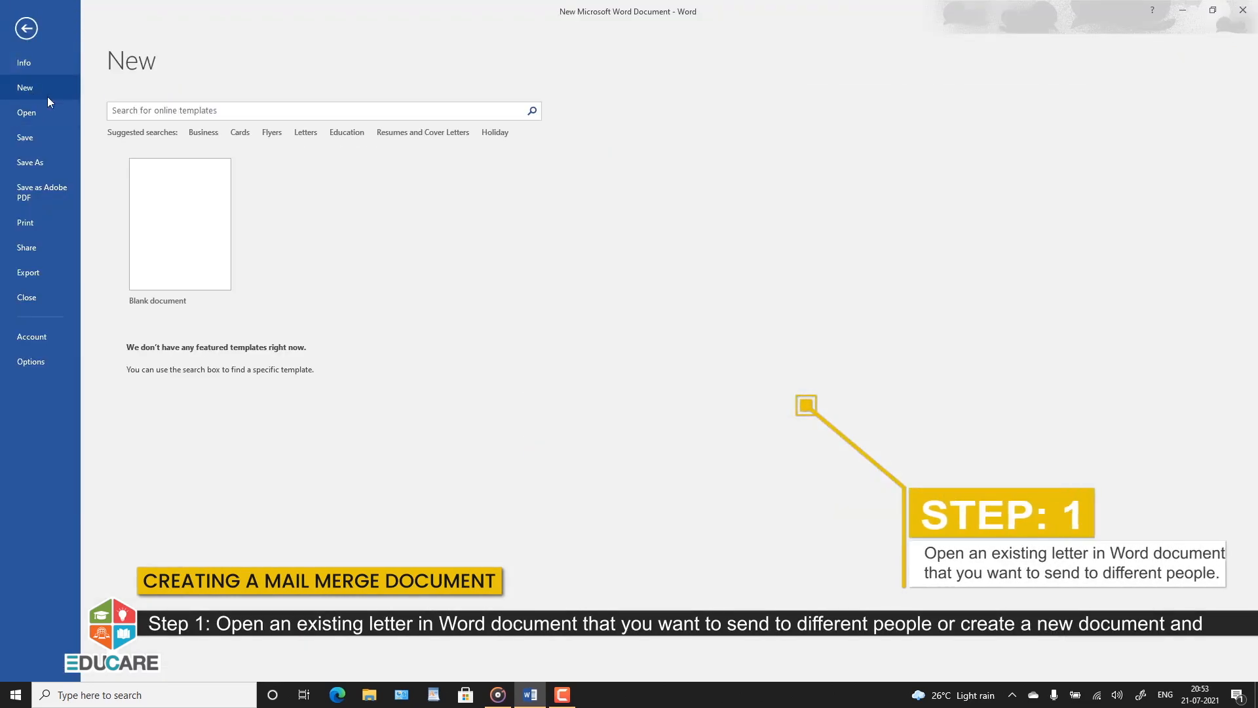
pyautogui.click(178, 218)
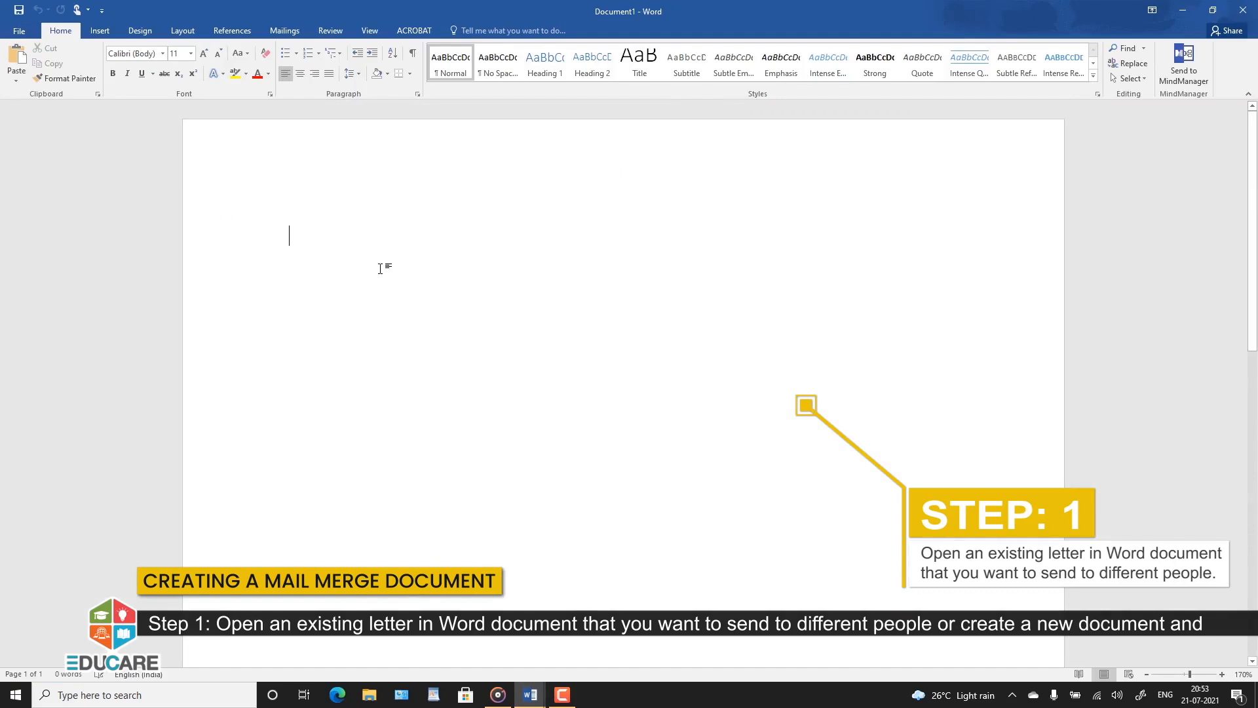
# Paste the copied annual function invitation letter and accept the suggested correction "Children" in the school name of the closing.
pyautogui.hotkey('ctrl', 'v')
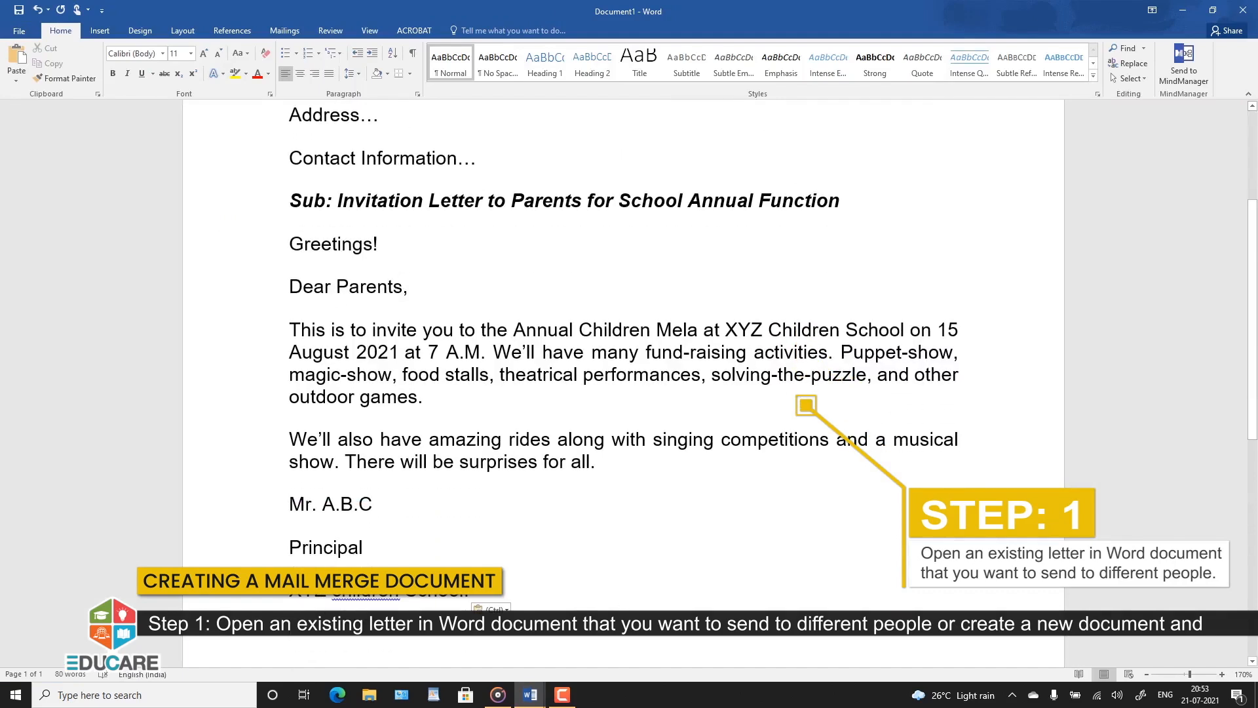
pyautogui.rightClick(357, 592)
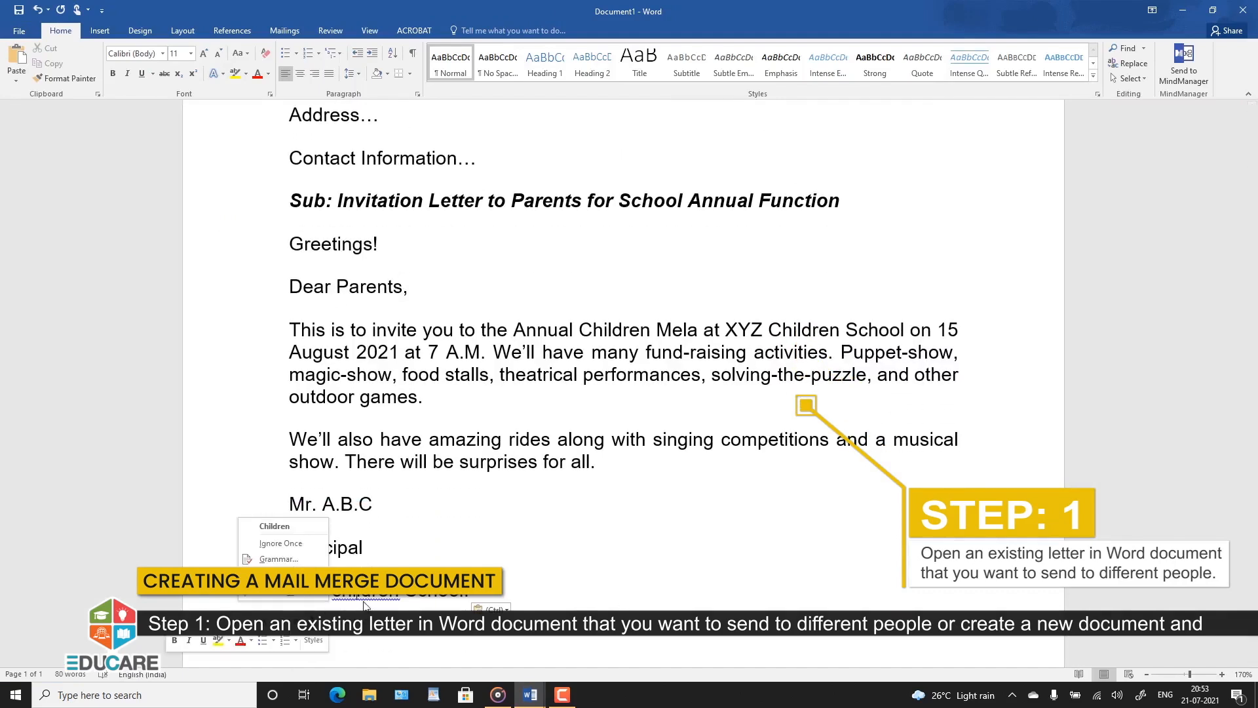
pyautogui.click(278, 528)
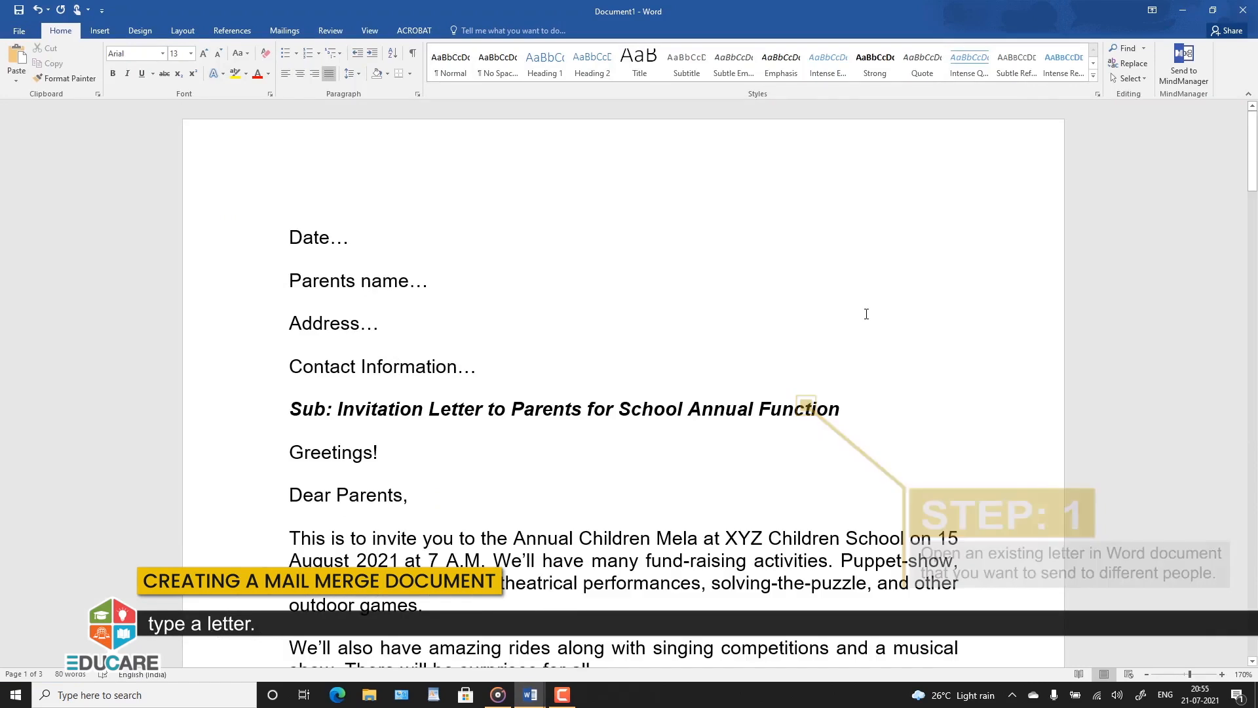
# Start the Step-by-Step Mail Merge Wizard for letters and use the current document as the starting document.
pyautogui.click(287, 33)
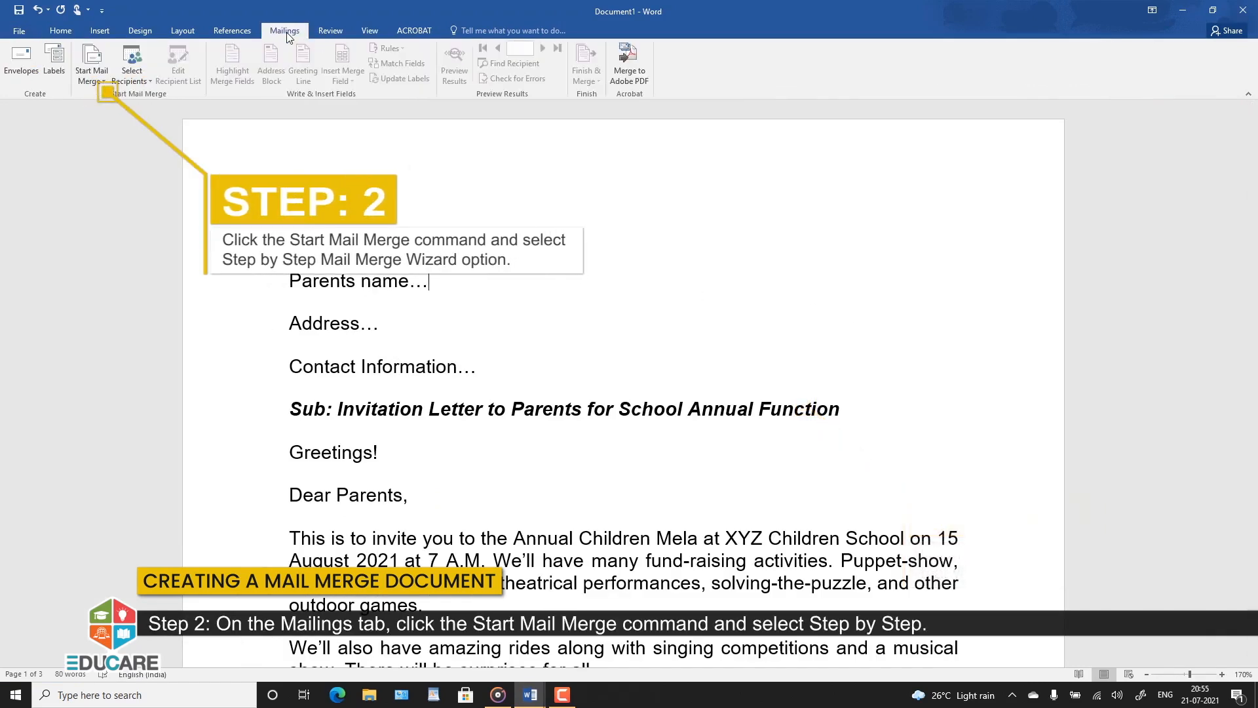
pyautogui.click(90, 71)
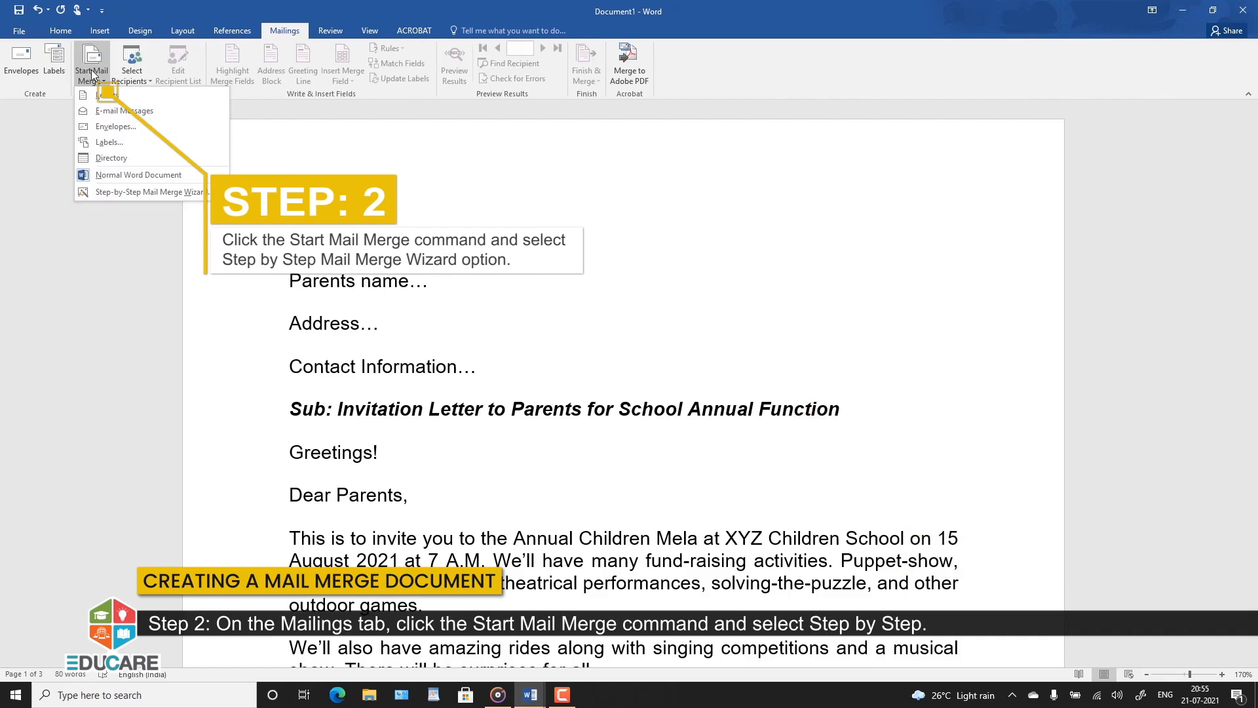
pyautogui.click(112, 192)
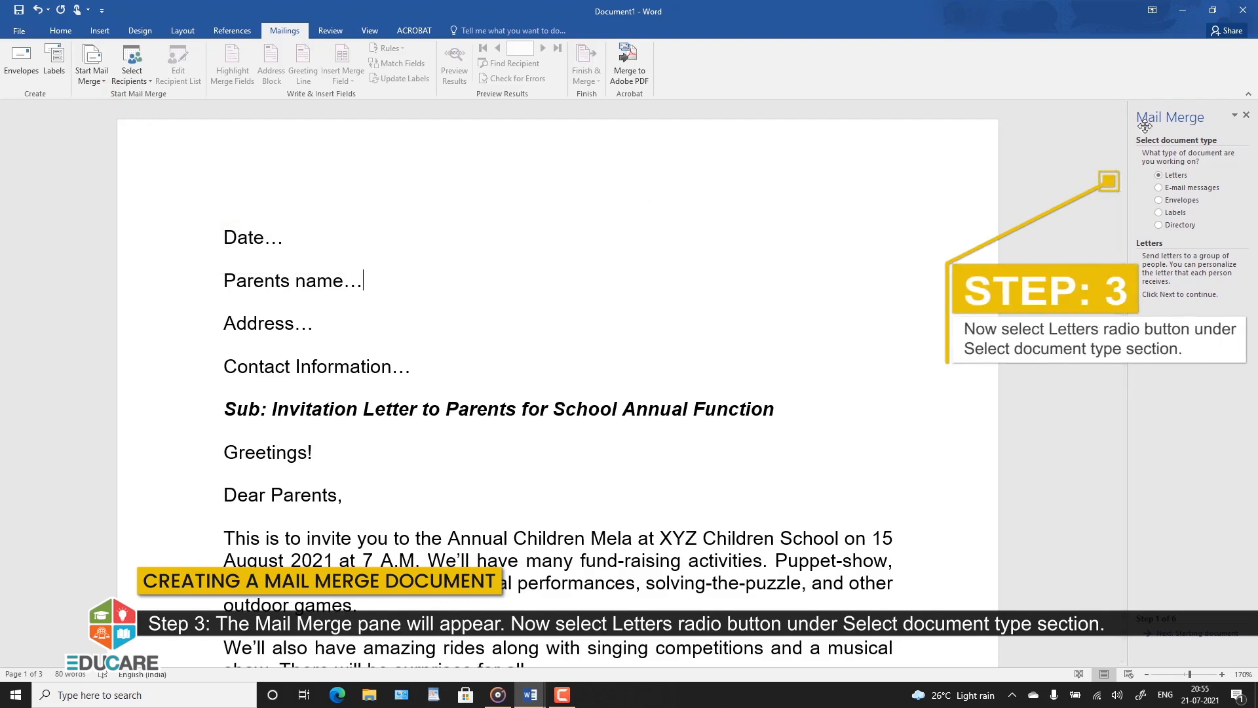
pyautogui.click(1171, 177)
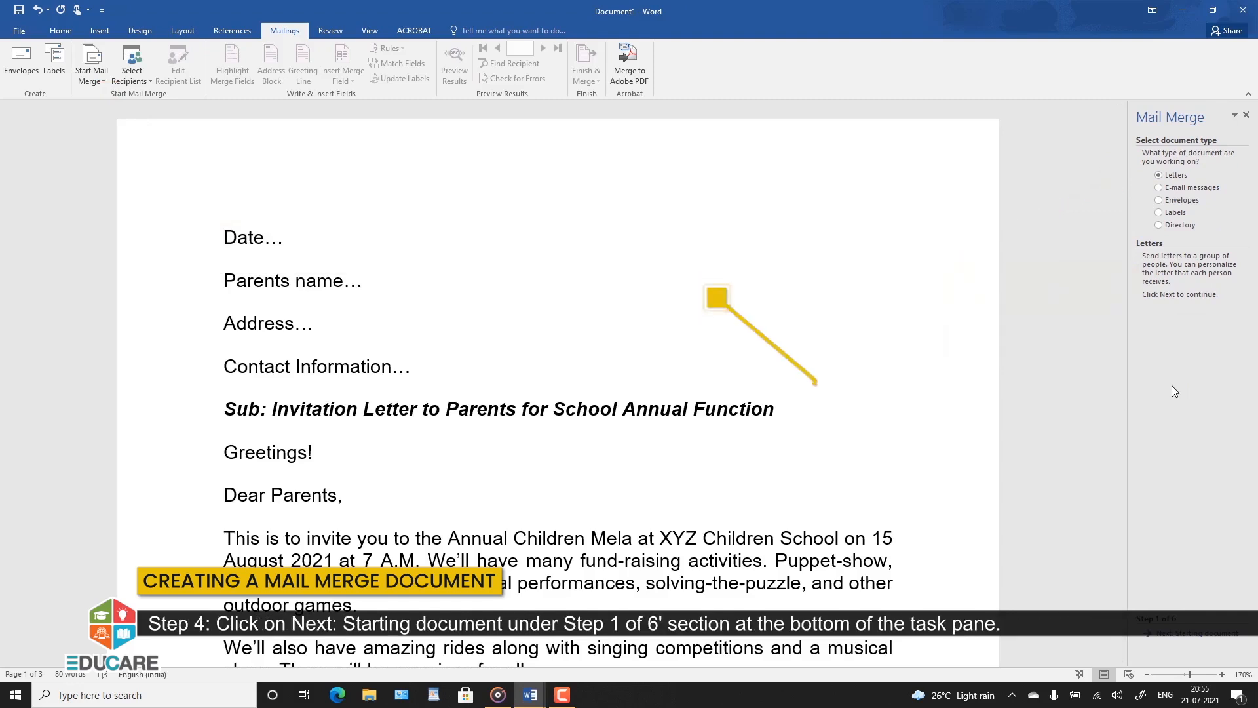
pyautogui.click(1188, 634)
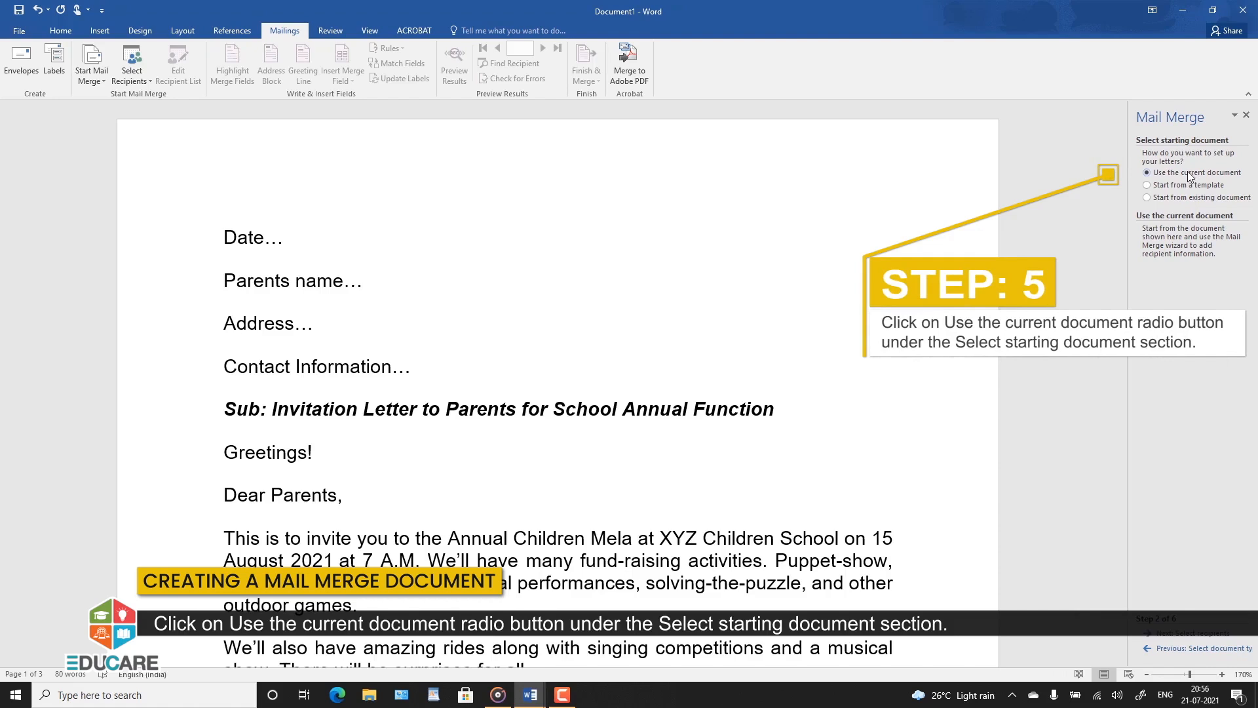
pyautogui.click(1193, 632)
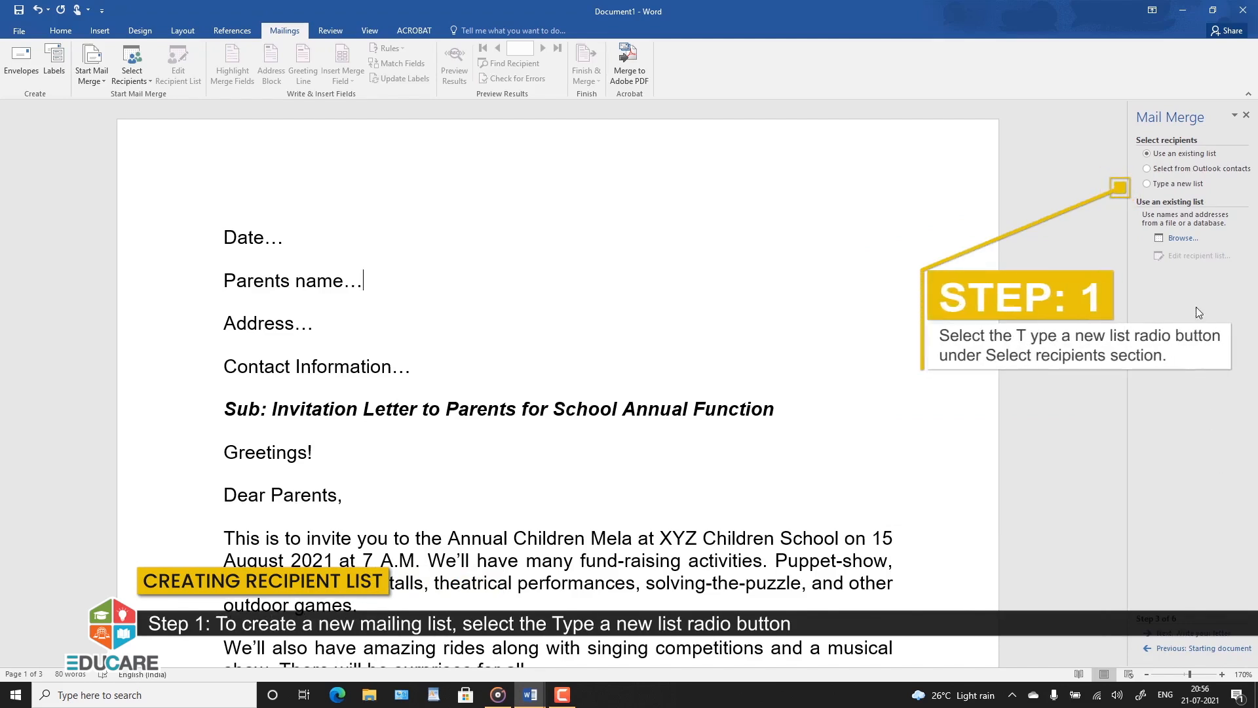
# Create a new typed recipient list and delete the State field from its columns.
pyautogui.click(1170, 186)
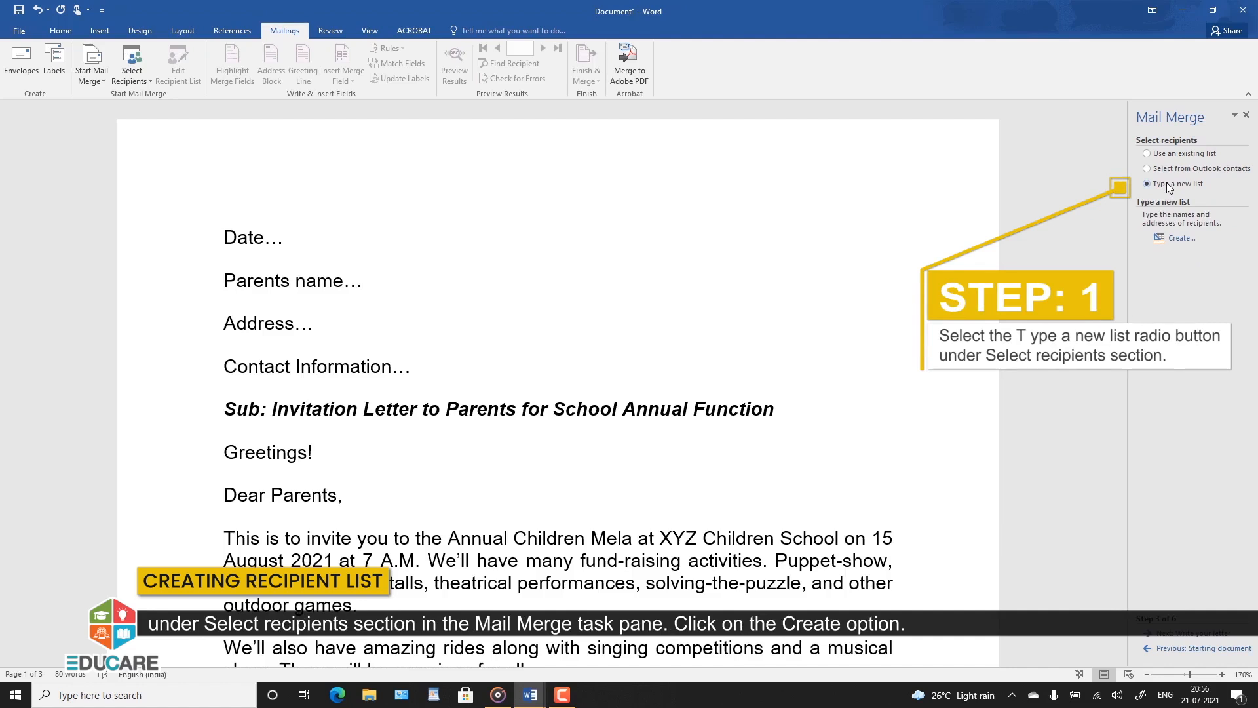
pyautogui.click(1182, 240)
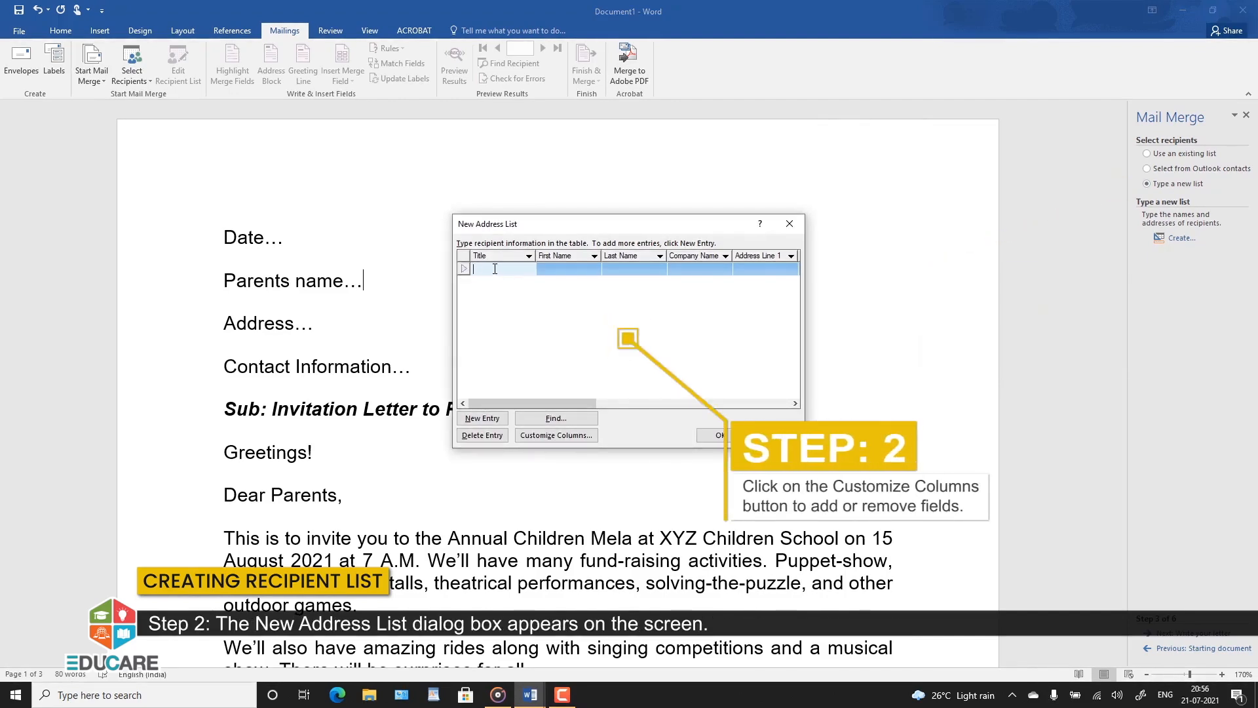
pyautogui.click(544, 435)
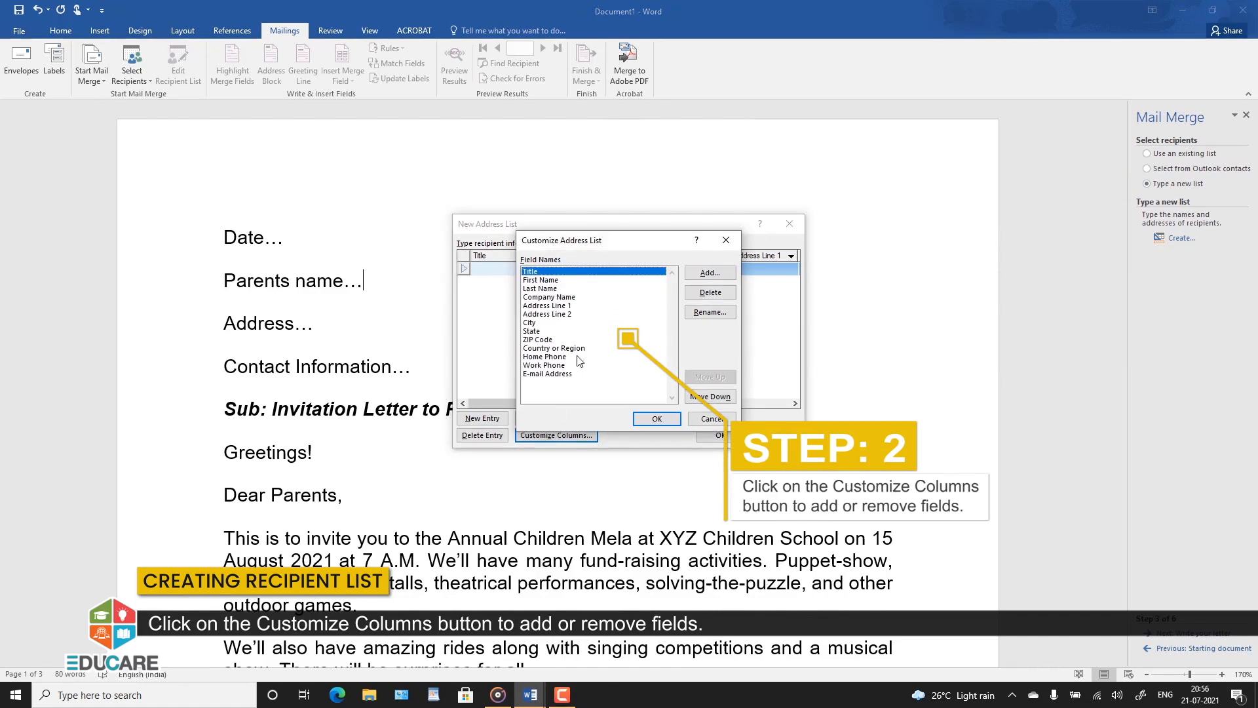
pyautogui.click(541, 332)
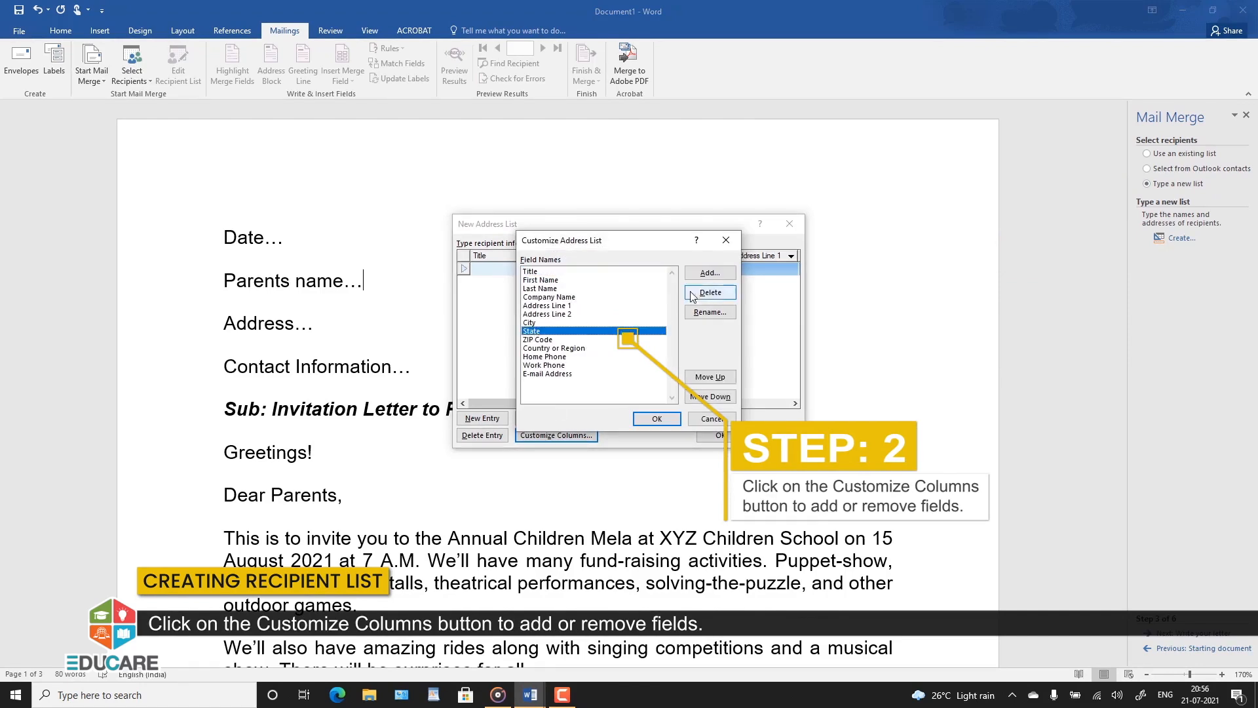
pyautogui.click(710, 293)
pyautogui.click(608, 385)
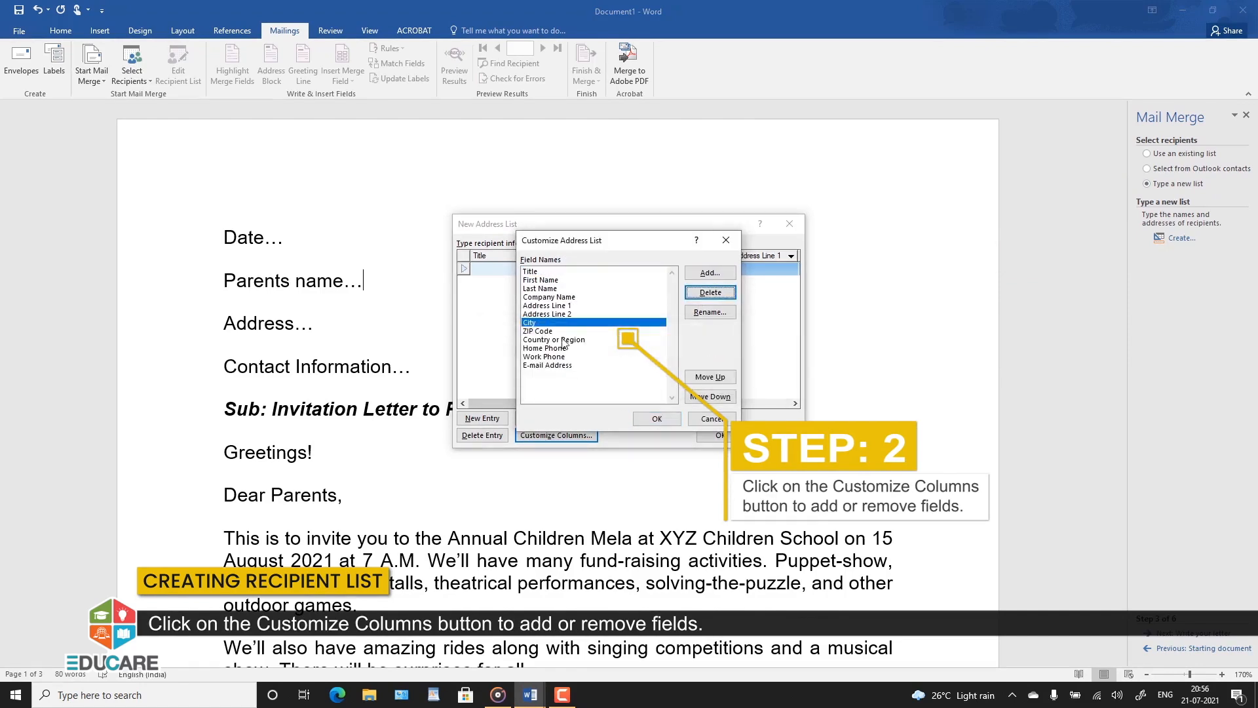
pyautogui.press('Return')
# Fill in the first recipient with title mr., the parent's first and last name, company abc and address line 1 xyz1.
pyautogui.write('mr.')
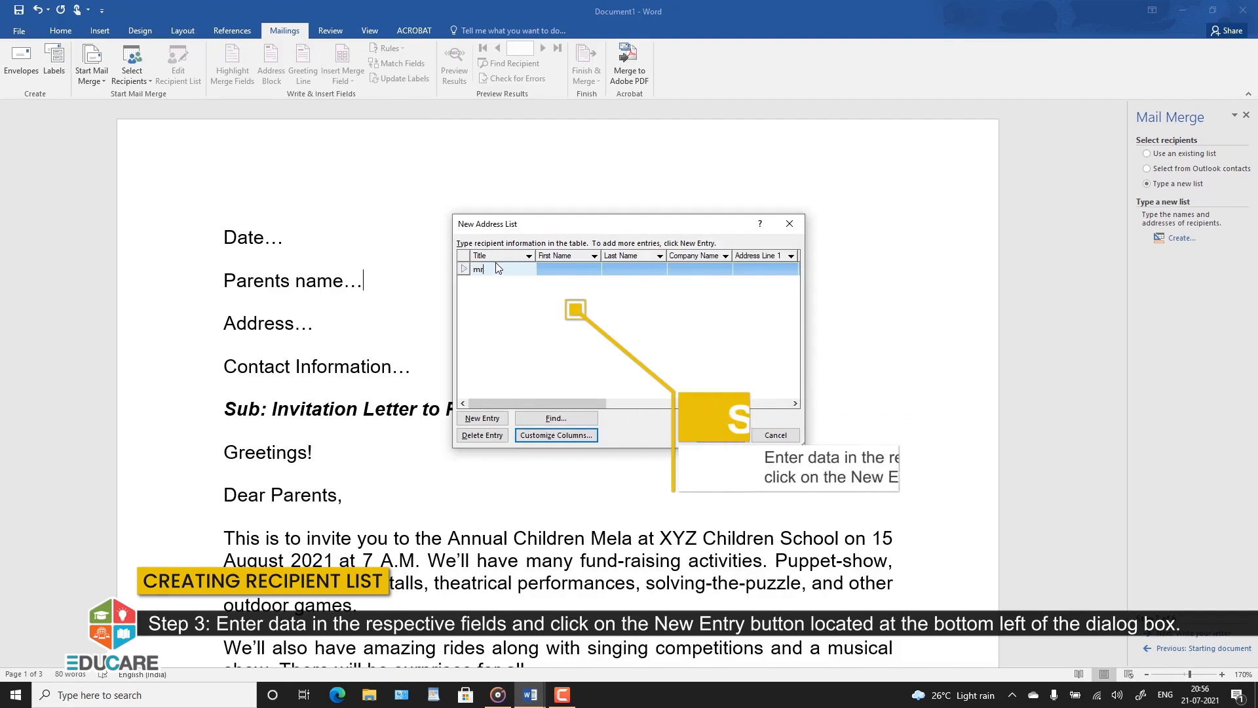
pyautogui.press('Tab')
pyautogui.write('suresh')
pyautogui.press('Tab')
pyautogui.write('kumar')
pyautogui.press('Tab')
pyautogui.write('abc')
pyautogui.press('Tab')
pyautogui.write('xyz1')
# Add a second recipient titled miss with the parent's name, company abc2 and address line 1 xyz2, and correct the first recipient's company to abc1.
pyautogui.click(482, 418)
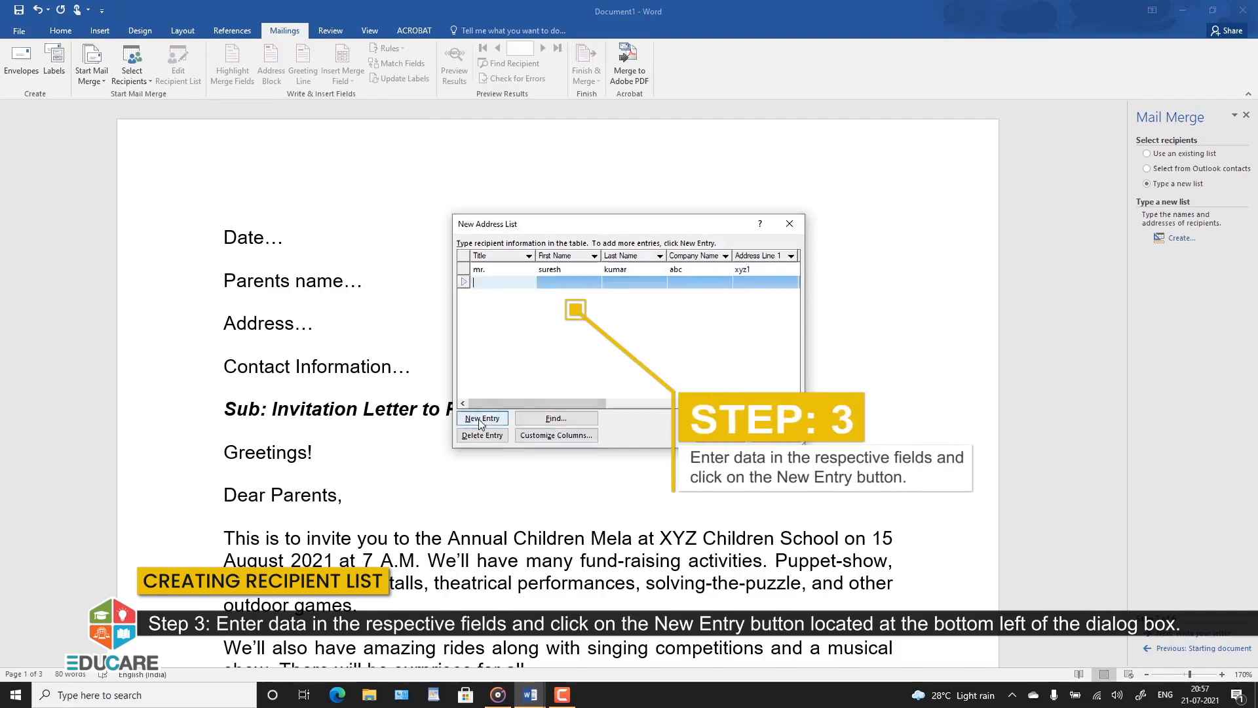
pyautogui.write('Nupur')
pyautogui.click(633, 283)
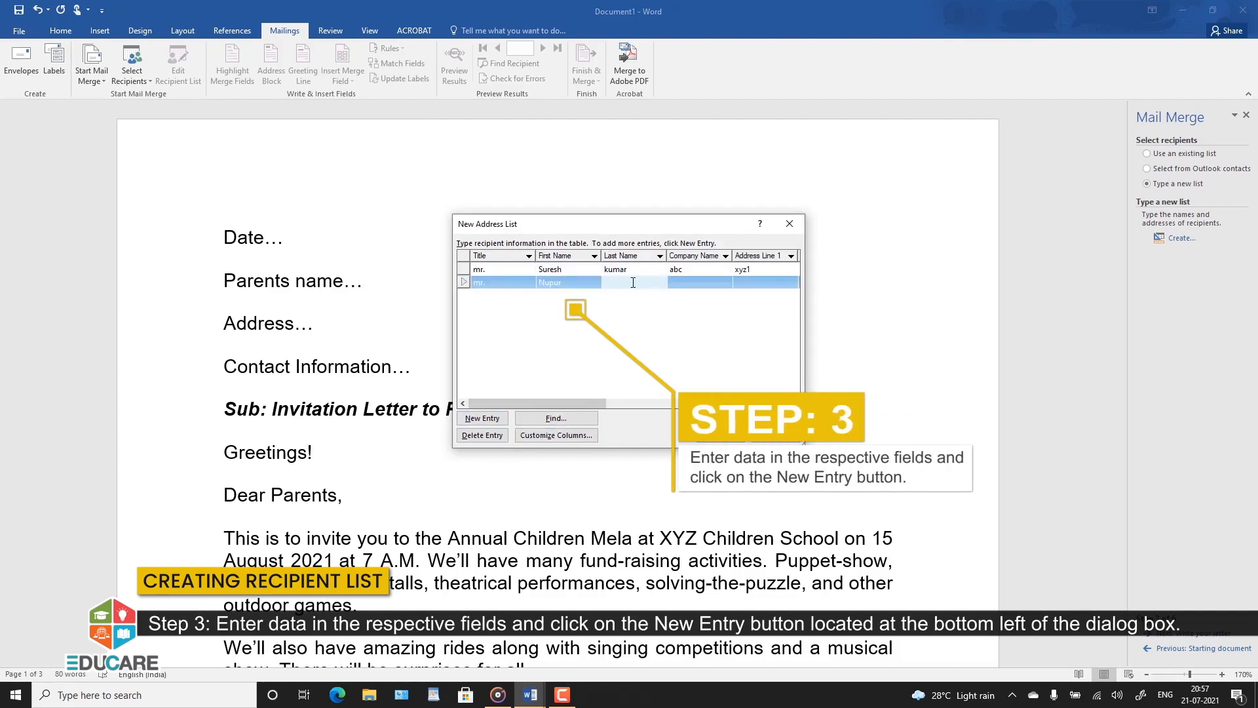
pyautogui.click(672, 278)
pyautogui.write('abc2')
pyautogui.click(698, 269)
pyautogui.write('1')
pyautogui.click(760, 282)
pyautogui.write('xyz2')
pyautogui.click(482, 418)
pyautogui.doubleClick(492, 283)
pyautogui.write('s')
# Fill in the third recipient with title mr., the parent's first and last name, company abc3 and address line 1 xyz3.
pyautogui.click(489, 296)
pyautogui.write('mr.')
pyautogui.click(557, 295)
pyautogui.write('karan')
pyautogui.click(616, 294)
pyautogui.write('ahuja')
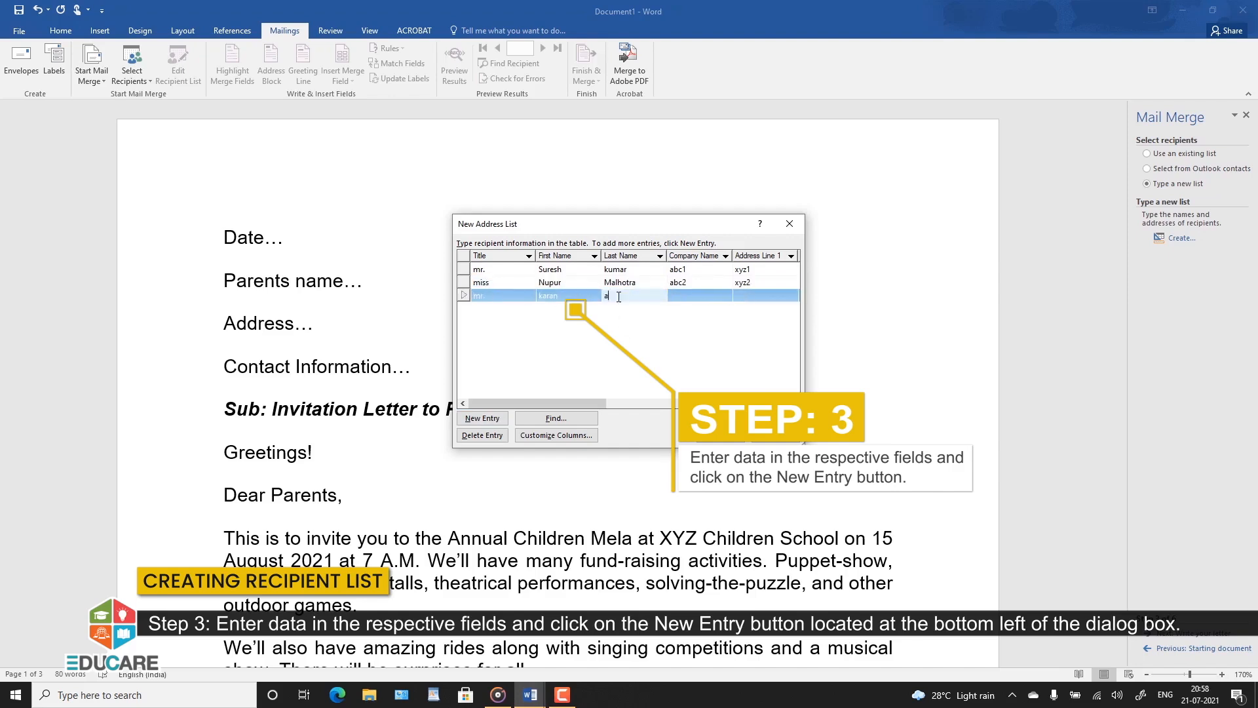
pyautogui.click(687, 295)
pyautogui.write('abc3')
pyautogui.click(751, 300)
pyautogui.write('xyz3')
# Add a fourth recipient titled Er. with the parent's name, company abc4 and address line 1 xyz4, and save the list as Address list.
pyautogui.click(482, 418)
pyautogui.write('Er.')
pyautogui.click(568, 309)
pyautogui.write('rama')
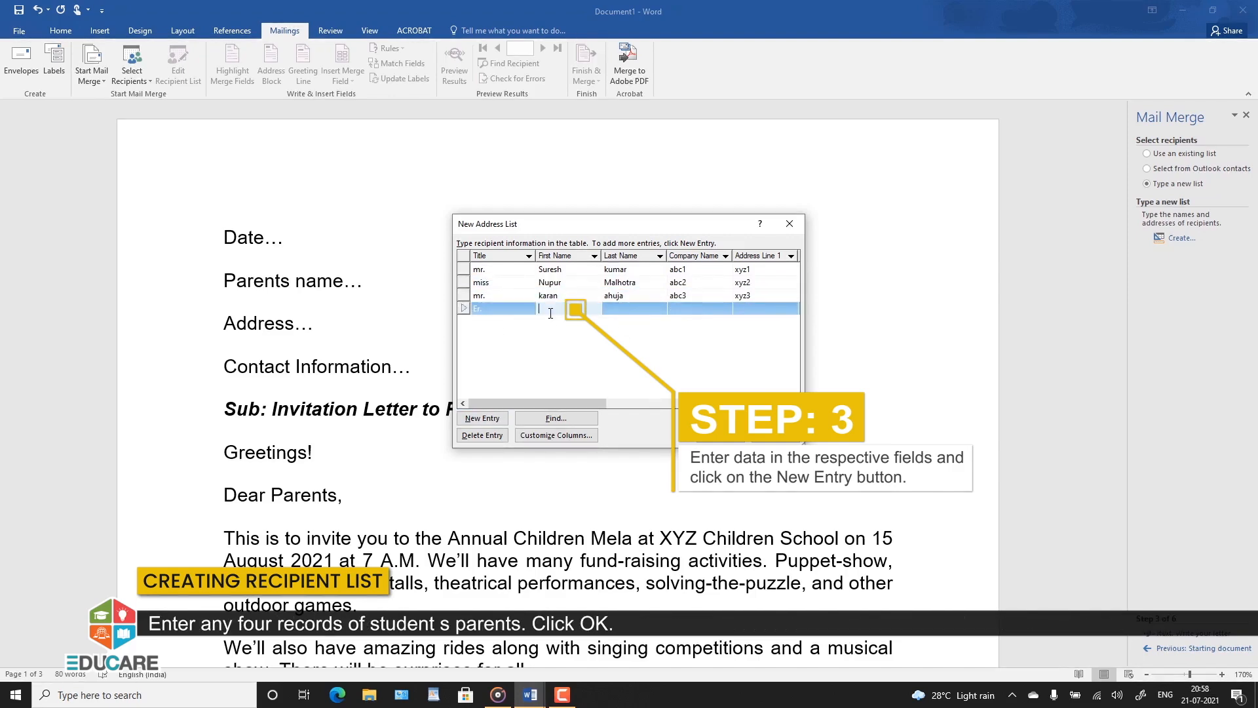
pyautogui.write('n')
pyautogui.click(629, 309)
pyautogui.write('mehta')
pyautogui.click(698, 313)
pyautogui.write('abc4')
pyautogui.click(754, 310)
pyautogui.write('xyz4')
pyautogui.click(721, 437)
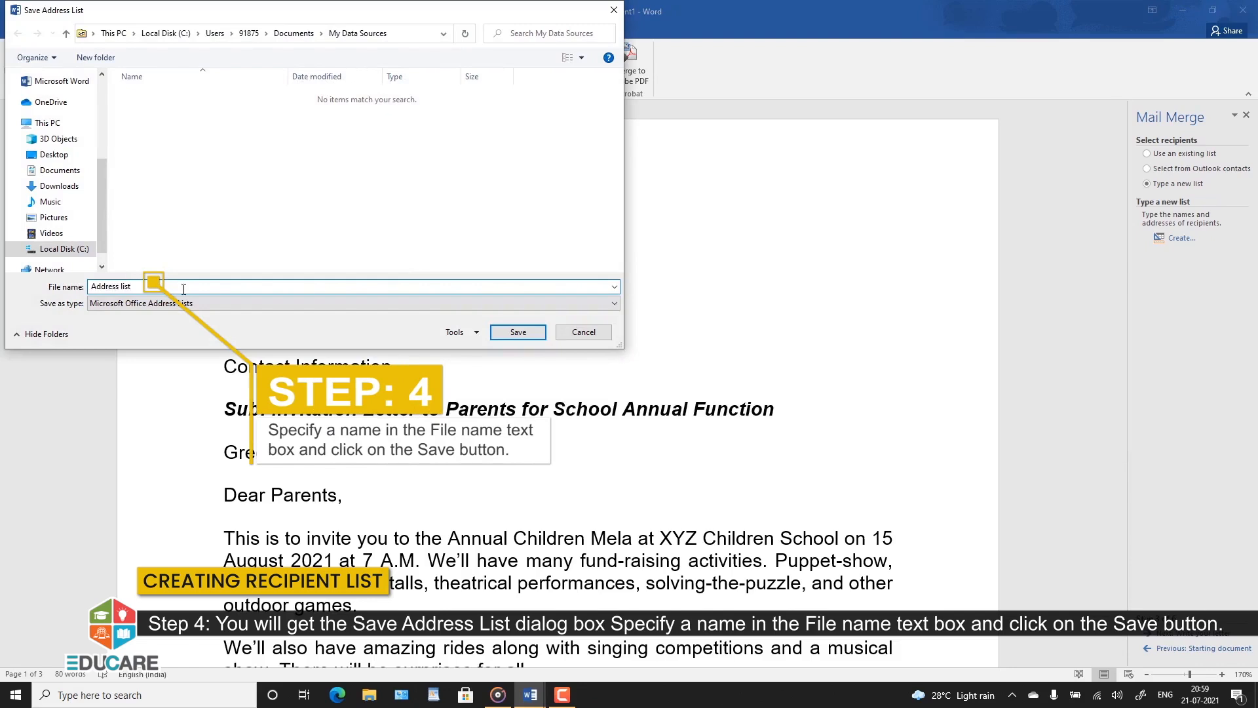
pyautogui.click(518, 332)
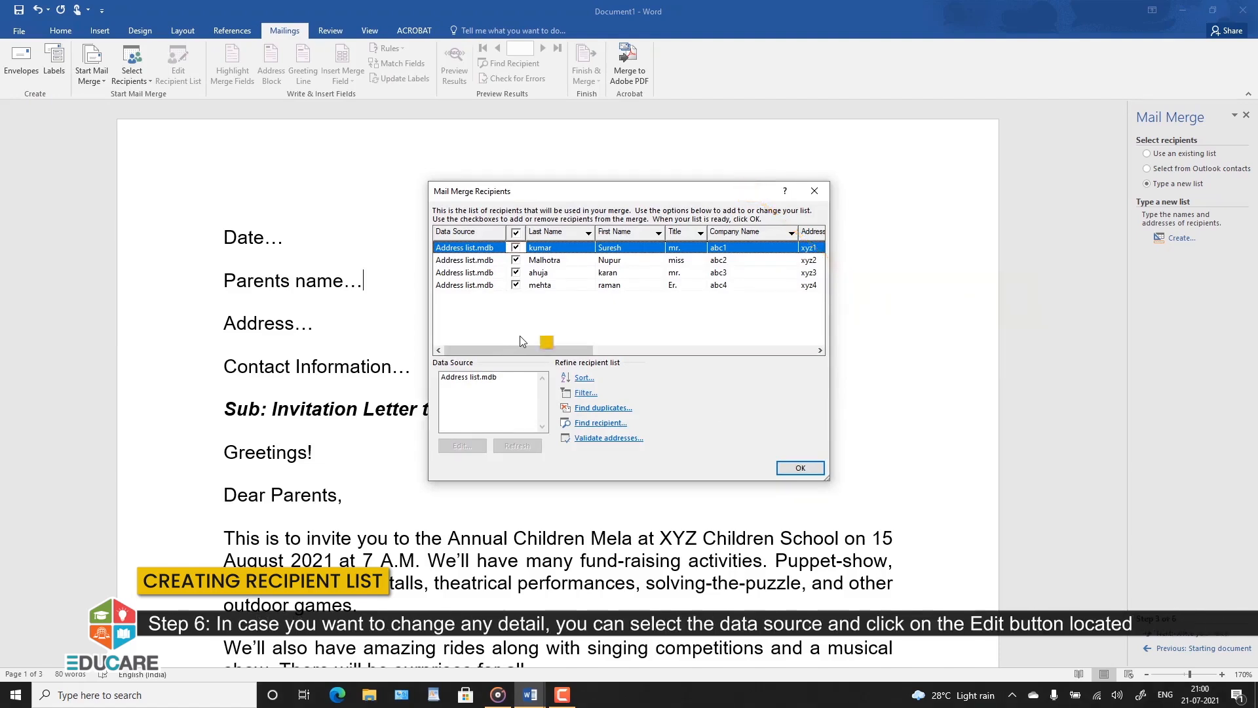
# Edit the Address list.mdb data source, appending "sf" to the second recipient's first name, and save the change.
pyautogui.click(485, 377)
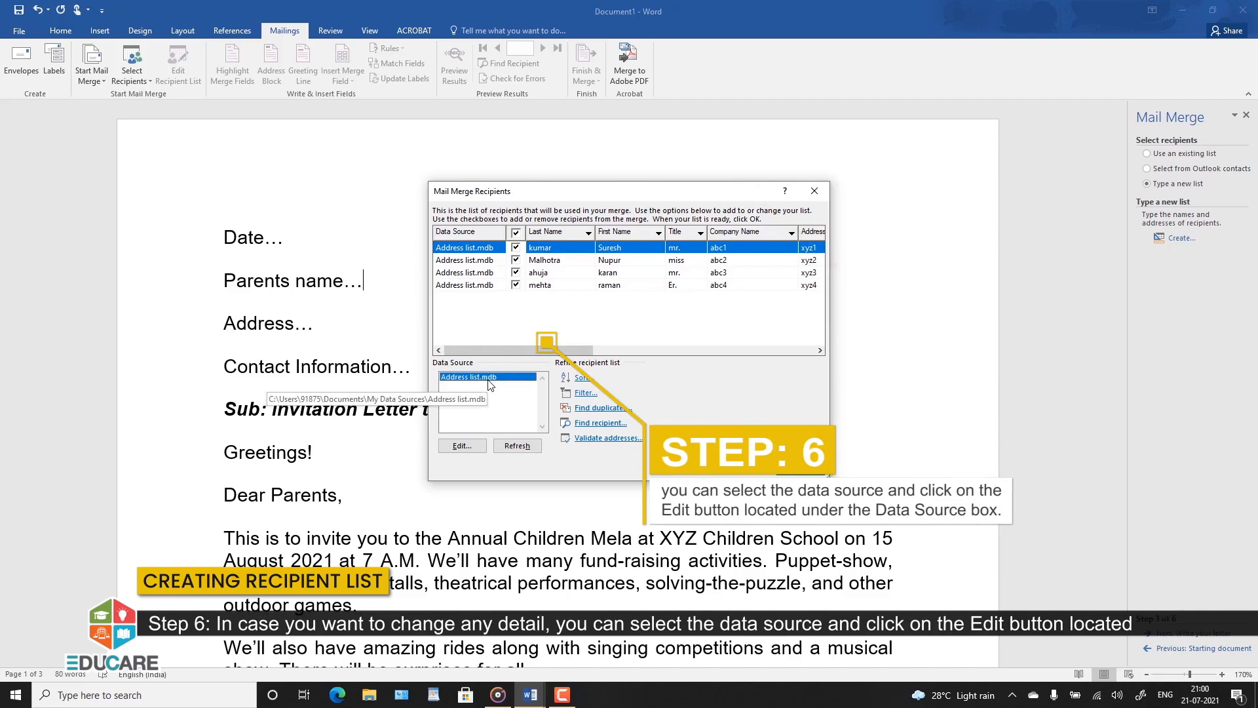
pyautogui.click(462, 445)
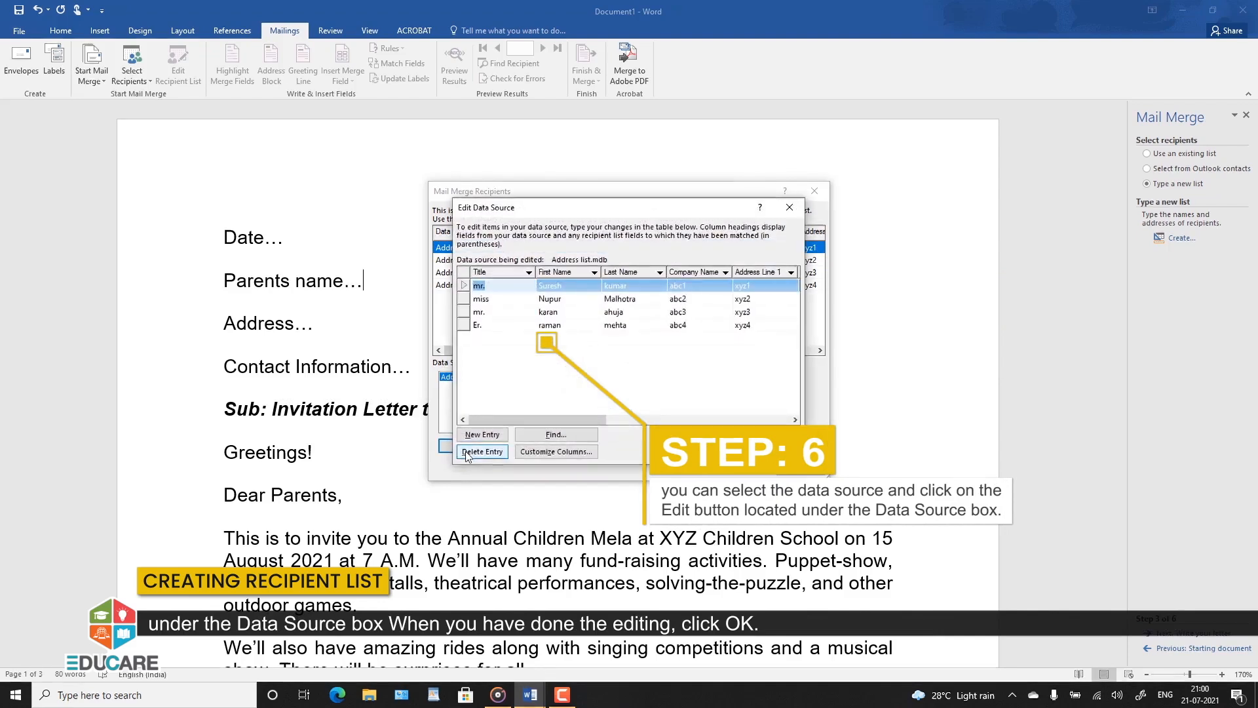
pyautogui.click(575, 298)
pyautogui.click(575, 298)
pyautogui.press('Return')
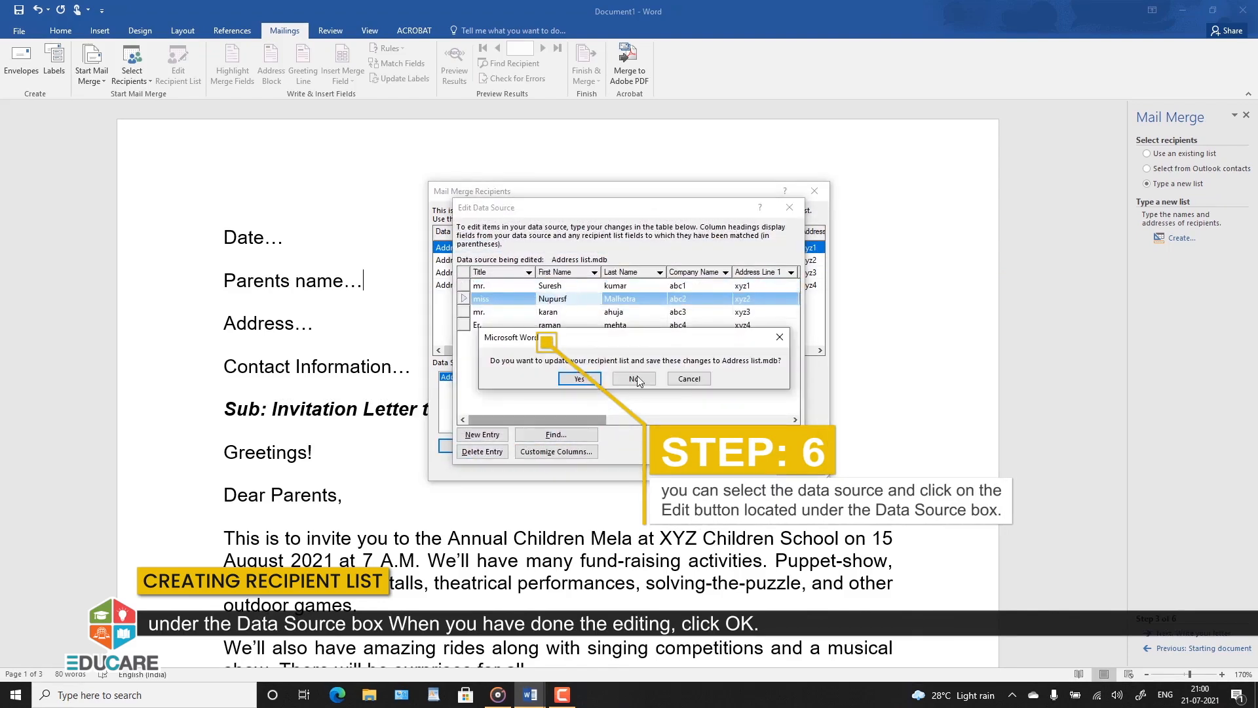
pyautogui.click(585, 383)
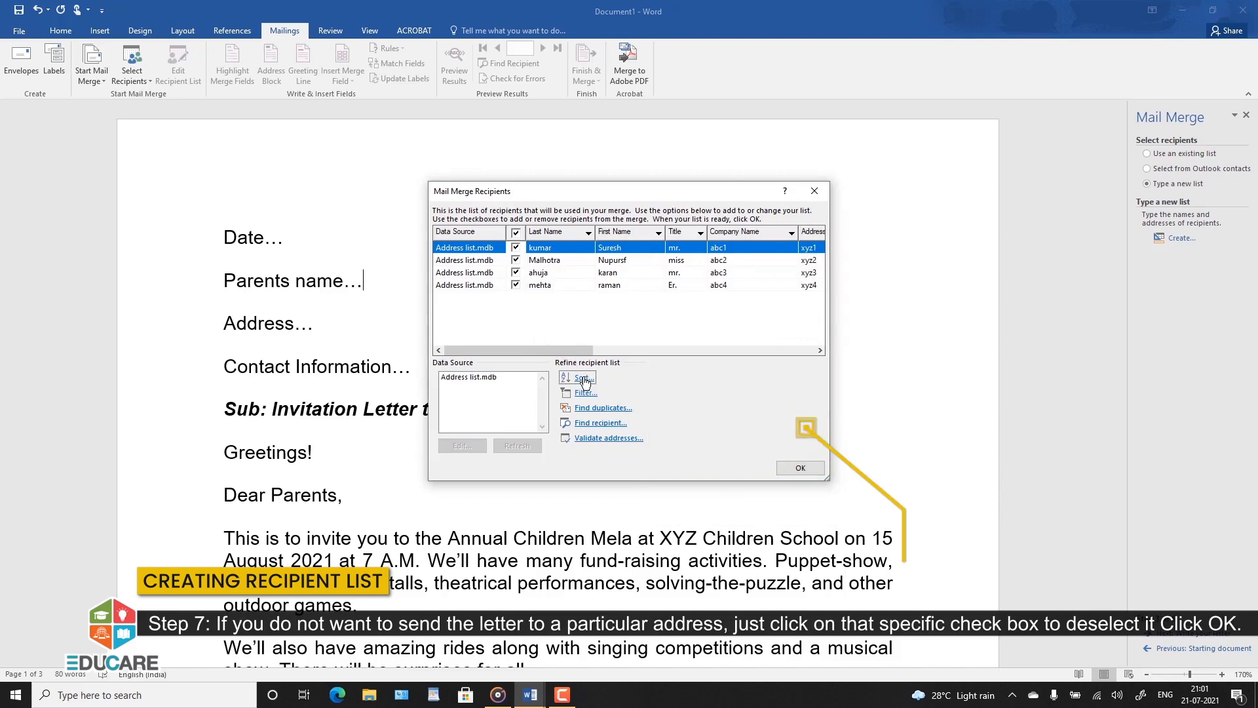
# Exclude the second recipient from the merge, accept the recipient list and proceed to writing the letter.
pyautogui.click(515, 260)
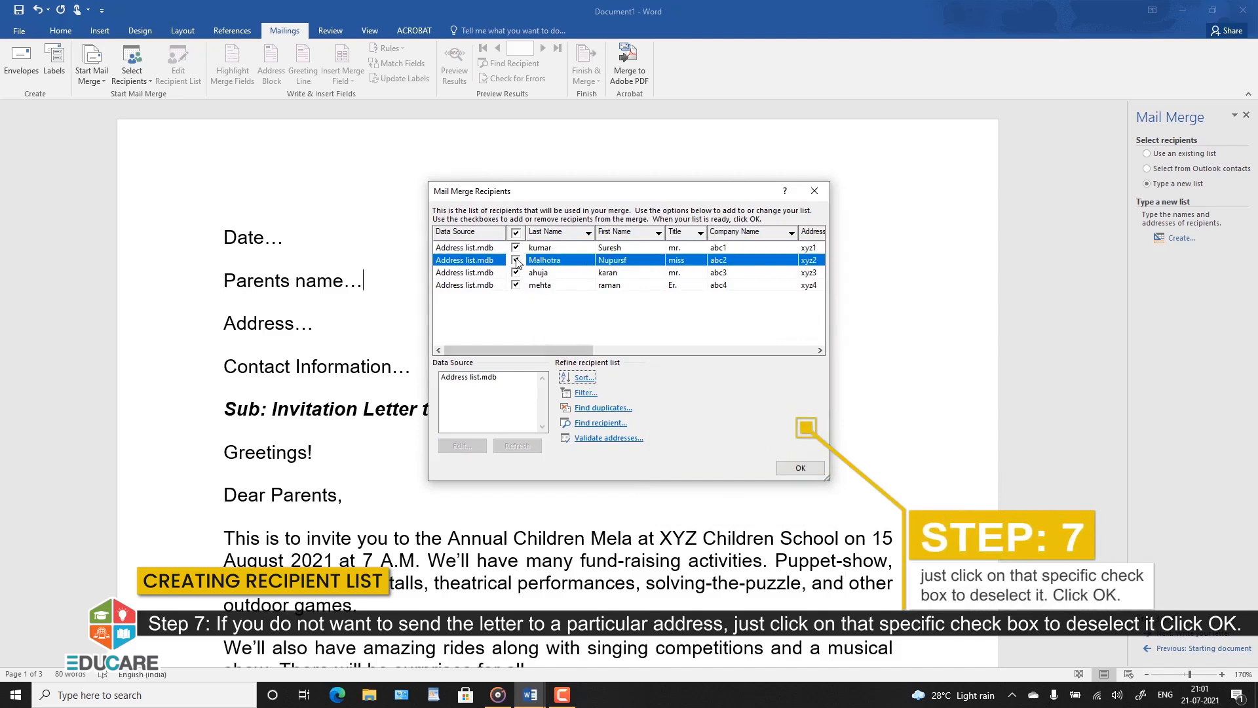
pyautogui.click(539, 308)
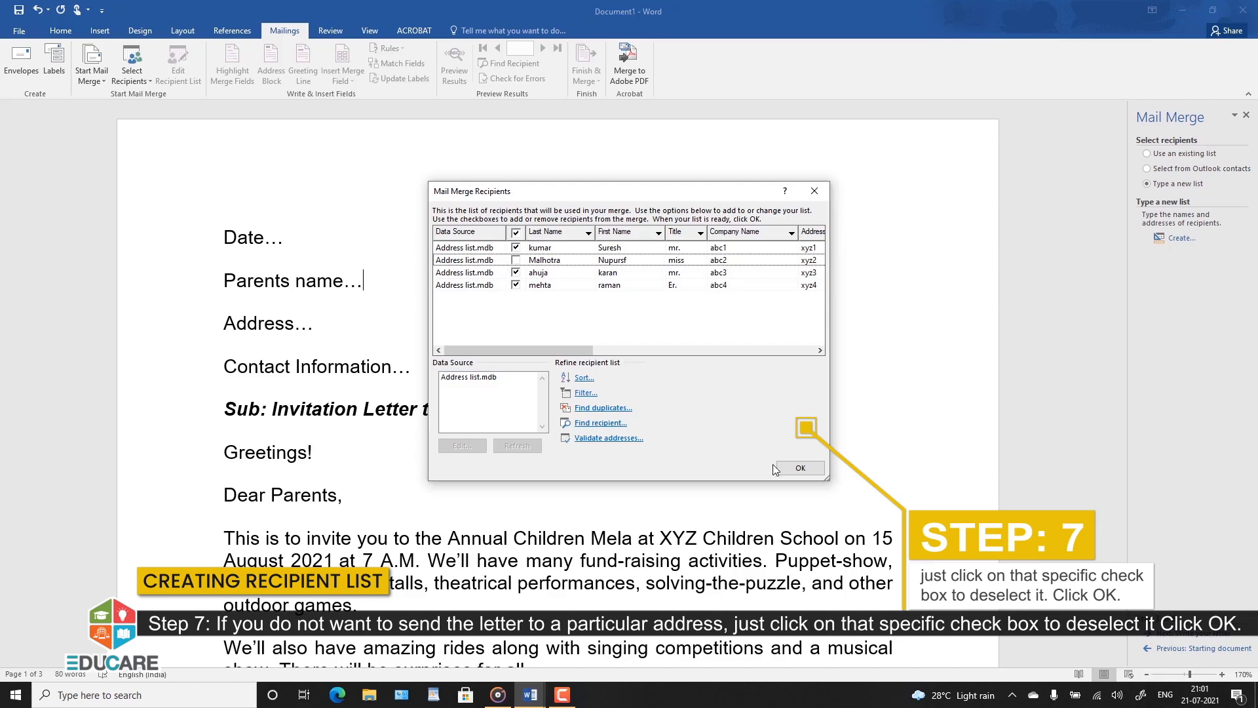
pyautogui.click(799, 469)
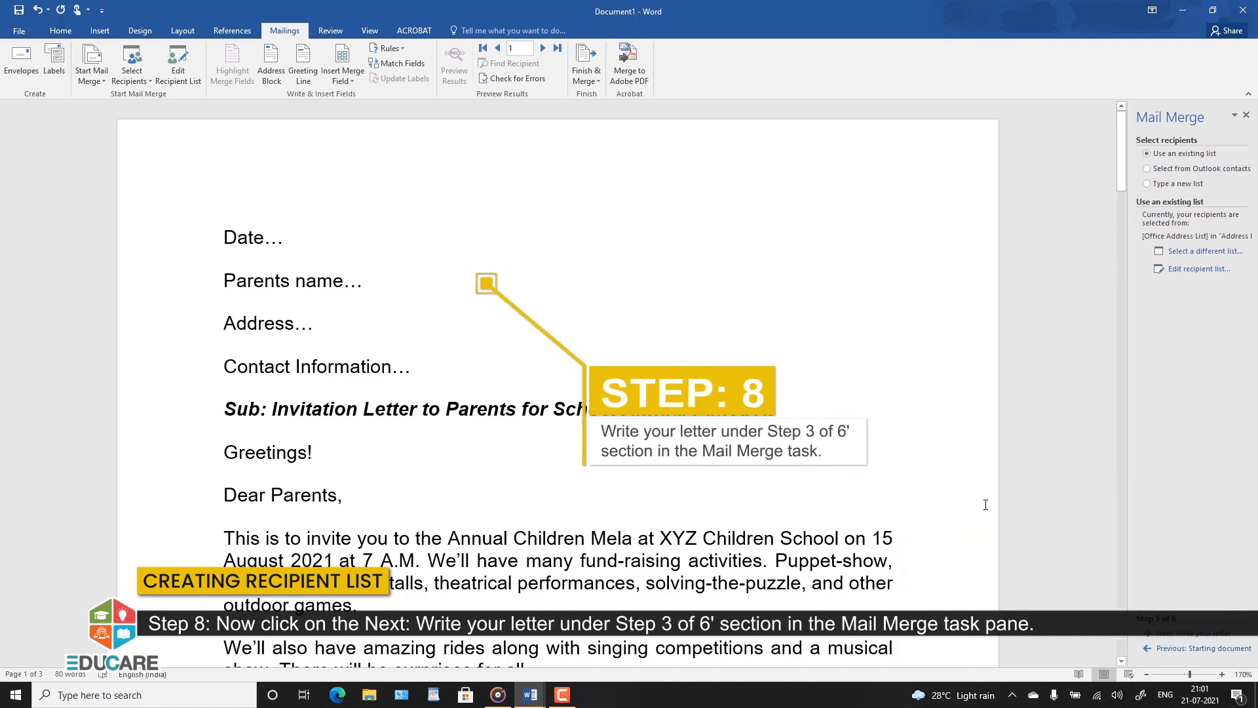
pyautogui.click(1183, 633)
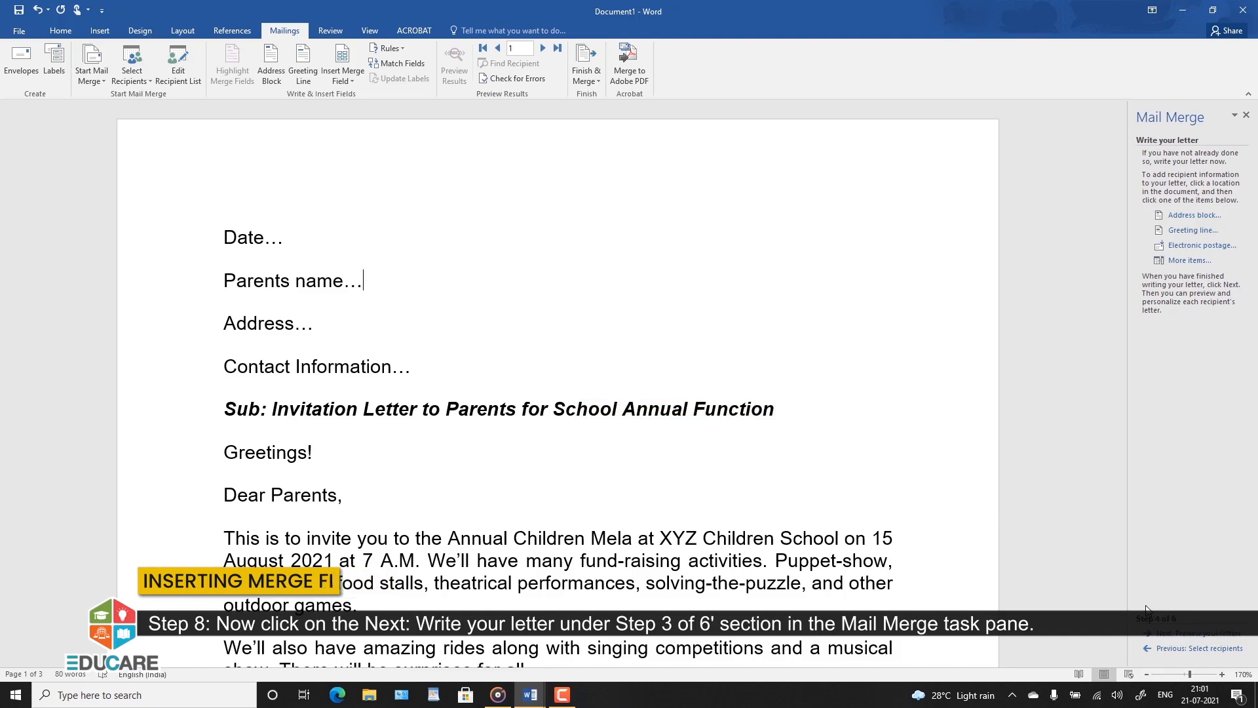
# Replace the date, parents name, address and contact information placeholder lines with one empty line above the subject.
pyautogui.moveTo(494, 365); pyautogui.dragTo(168, 236)
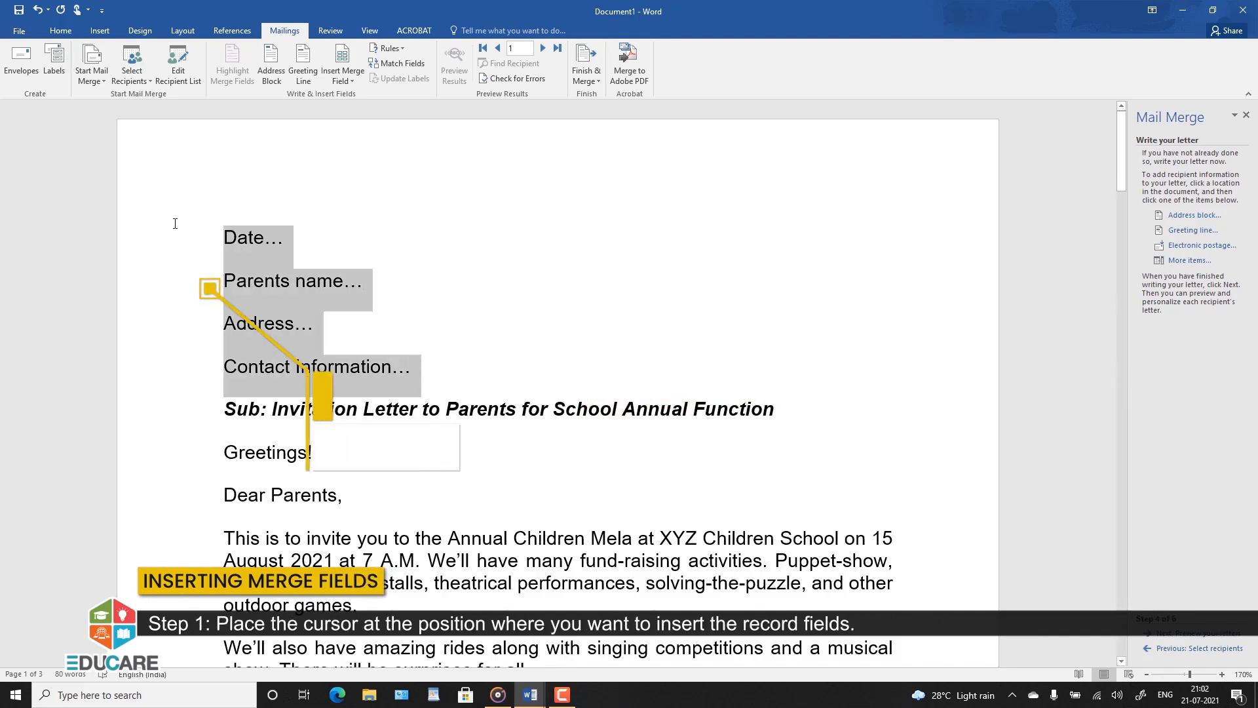
pyautogui.press('Delete')
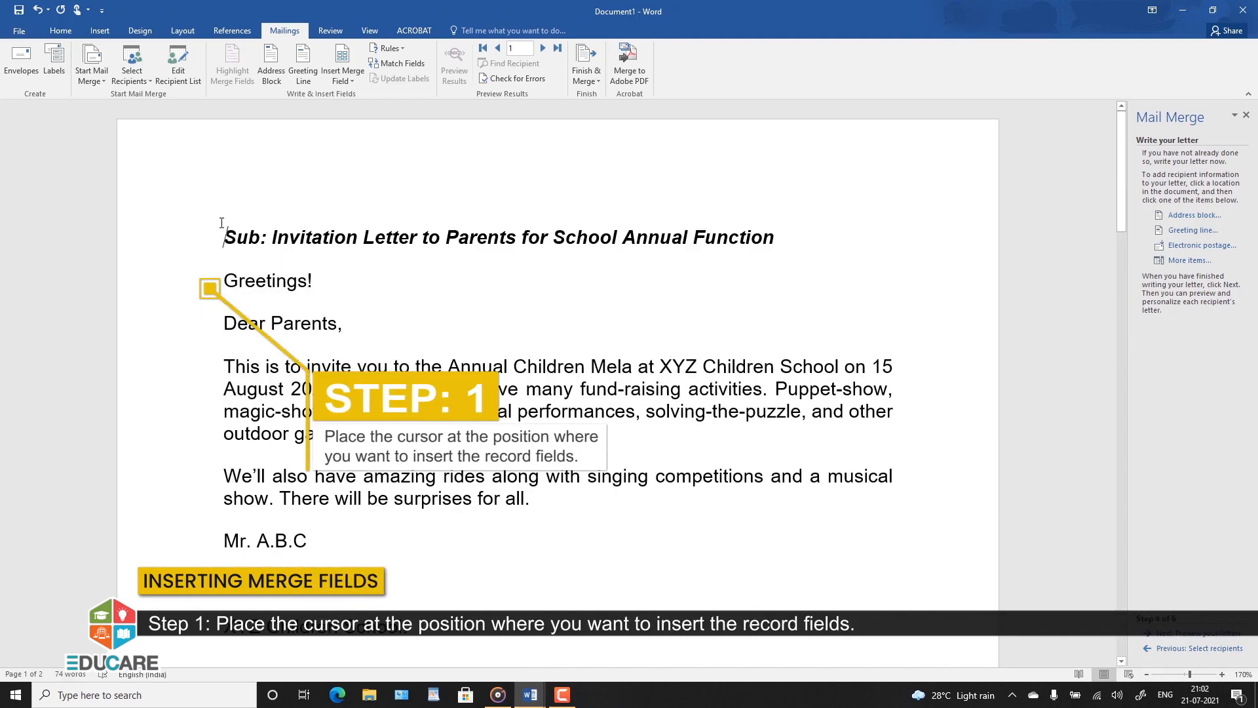
pyautogui.press('Return')
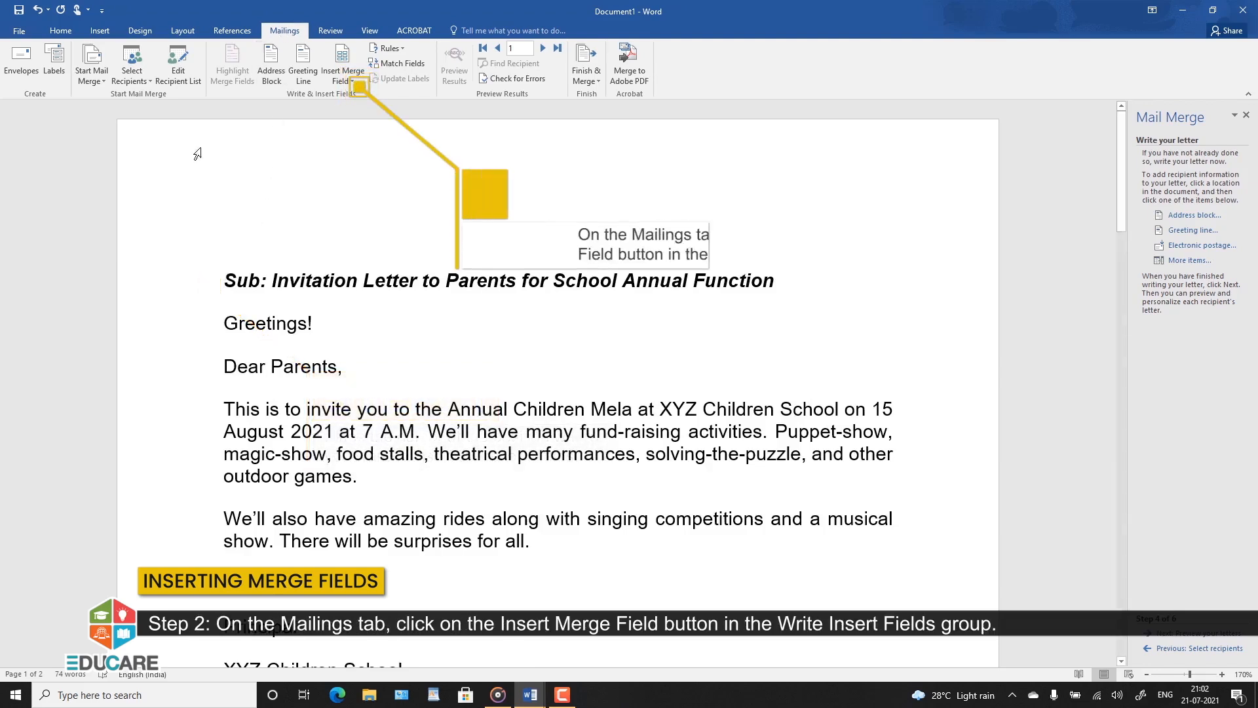
# Insert the Title, First Name, Last Name, Company Name and Address Line 1 merge fields on the empty line above the subject.
pyautogui.click(349, 68)
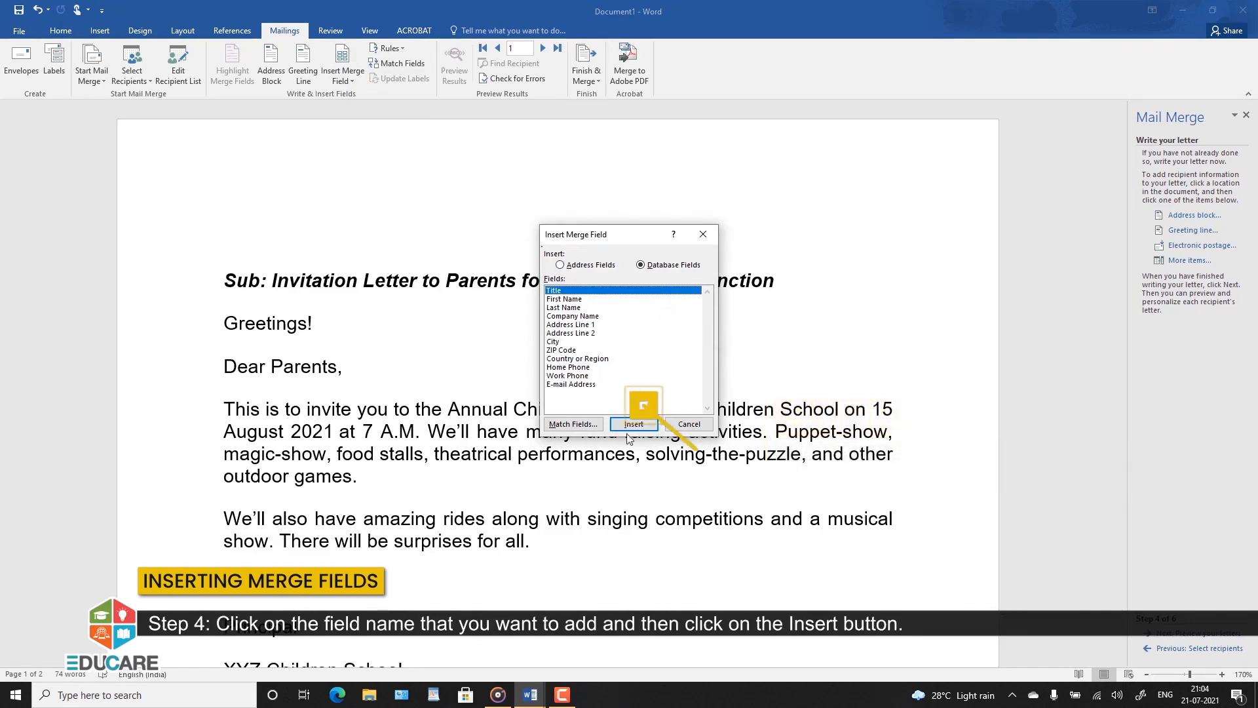
pyautogui.click(633, 424)
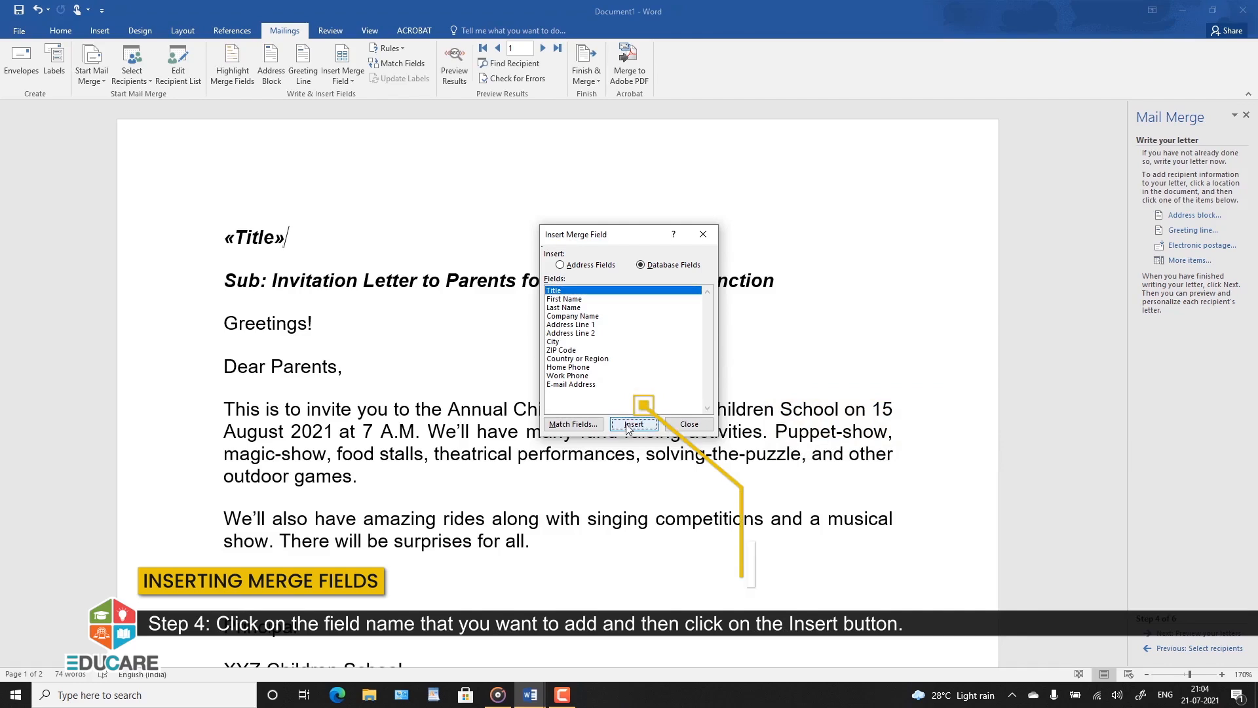
pyautogui.doubleClick(572, 300)
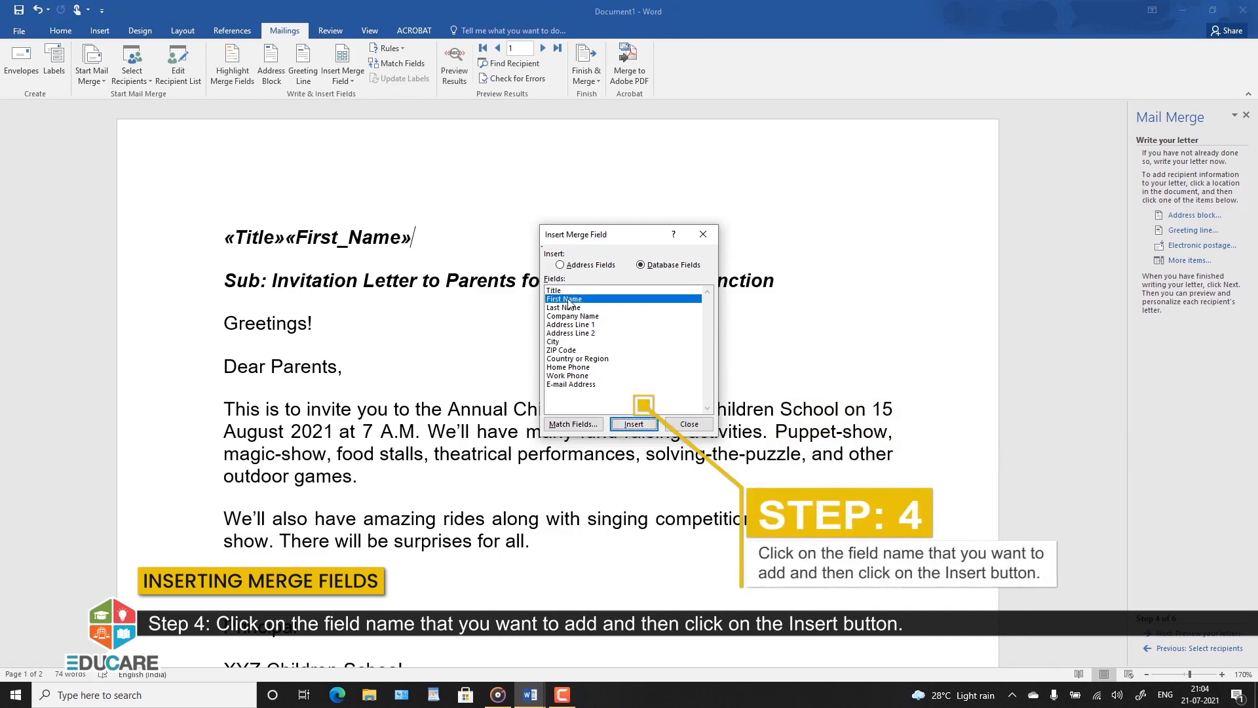
pyautogui.click(566, 309)
pyautogui.doubleClick(566, 309)
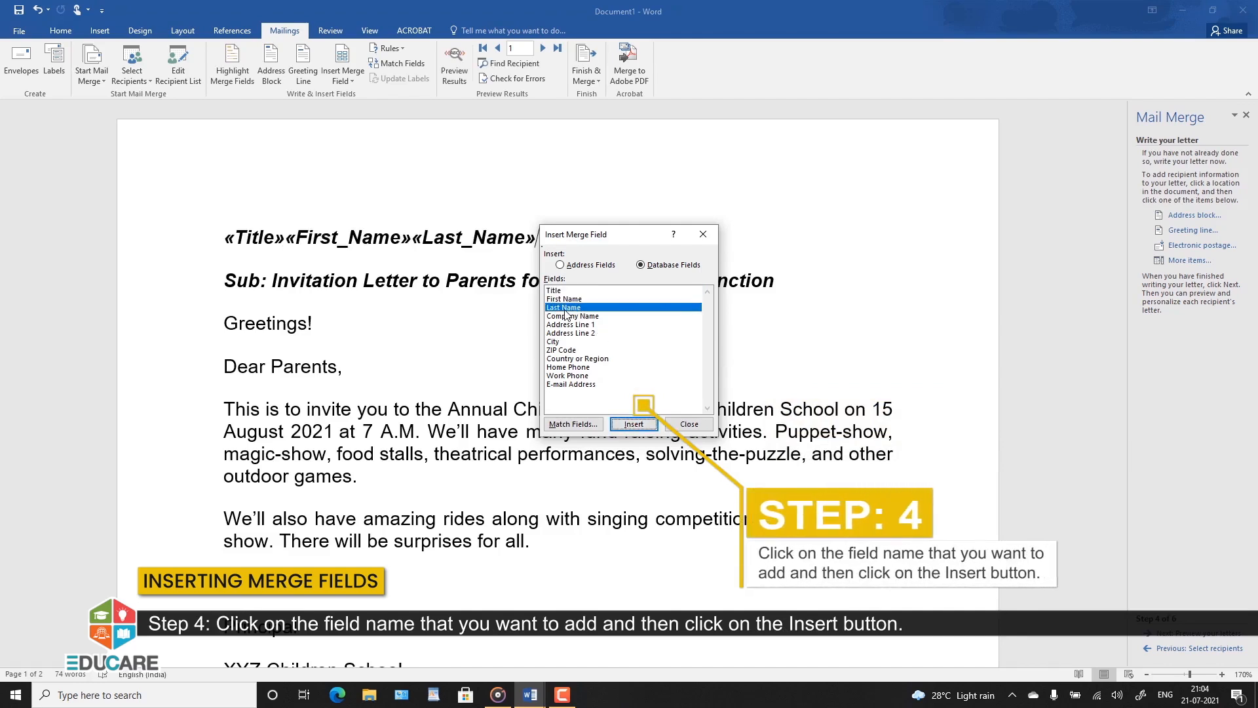
pyautogui.click(565, 317)
pyautogui.doubleClick(565, 317)
pyautogui.click(569, 326)
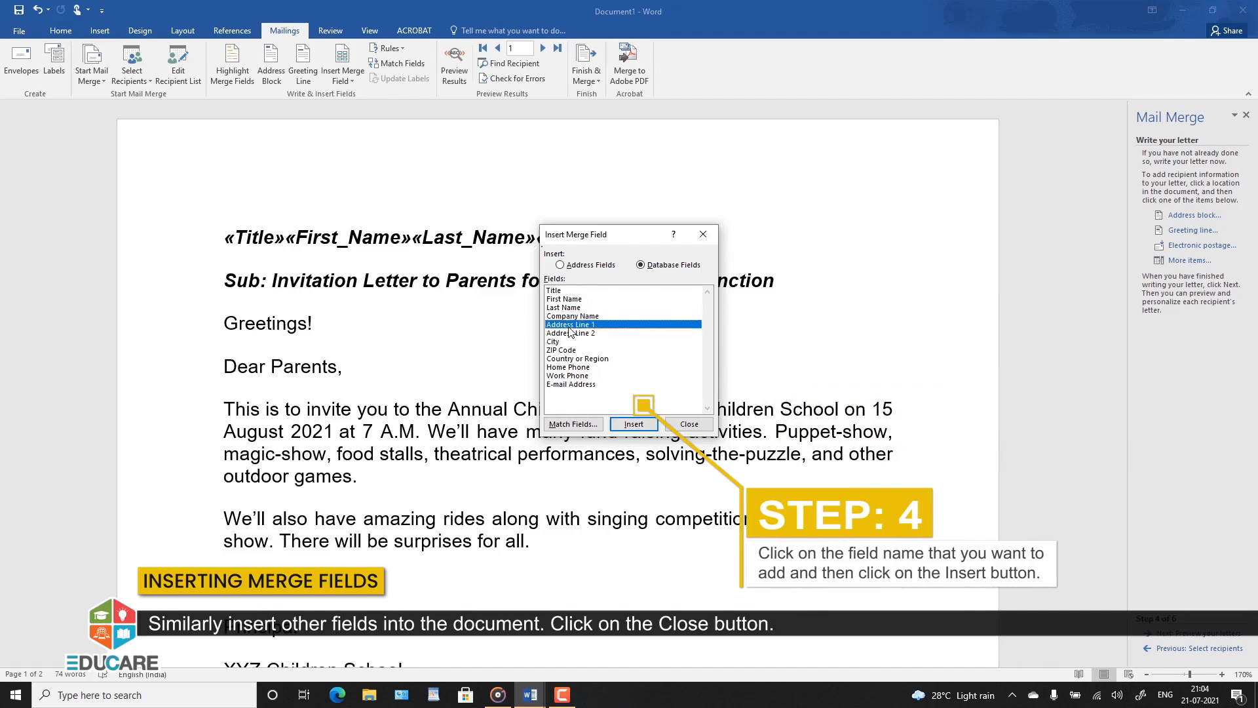
pyautogui.doubleClick(569, 325)
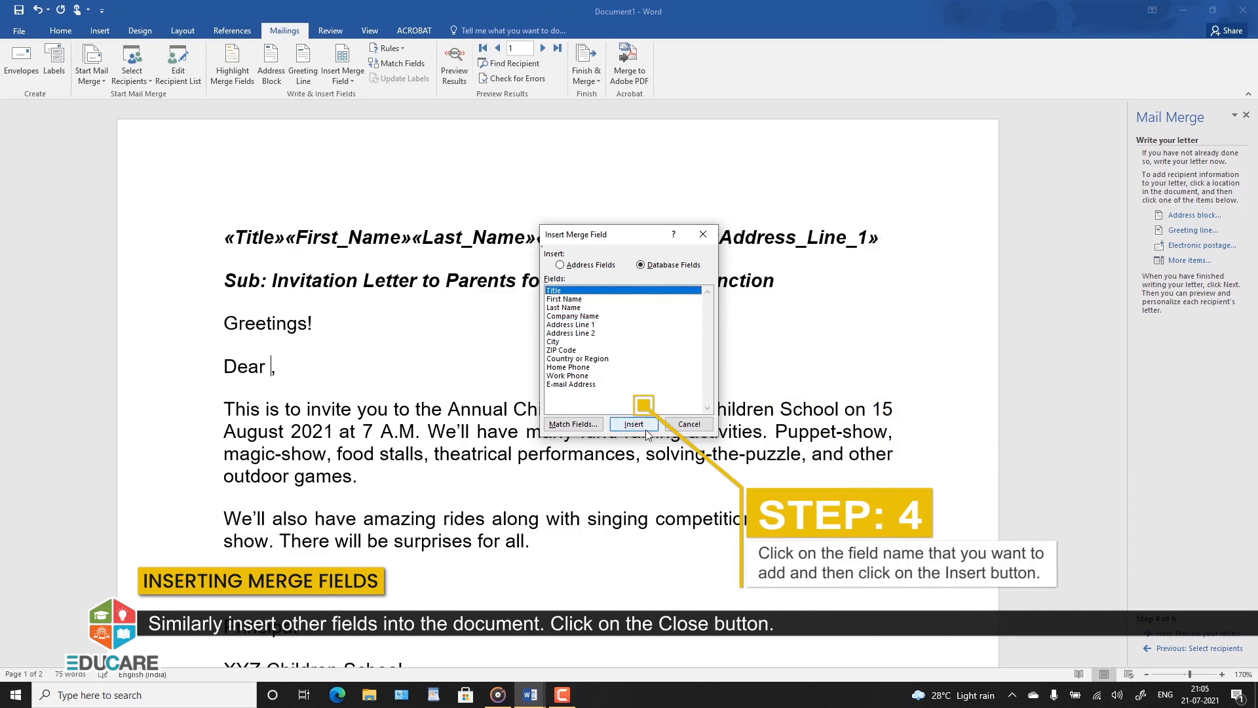
# Insert the Title and First Name merge fields after "Dear" in the salutation and finish inserting fields.
pyautogui.doubleClick(557, 291)
pyautogui.doubleClick(562, 299)
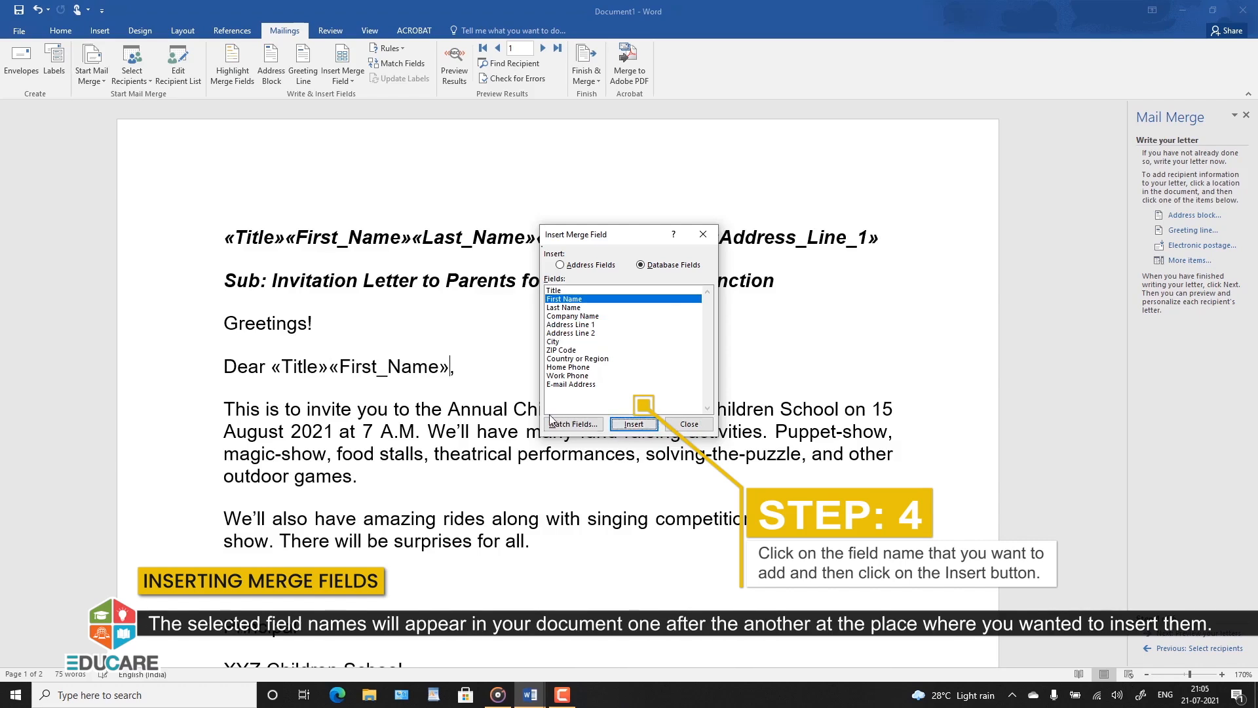
pyautogui.click(689, 424)
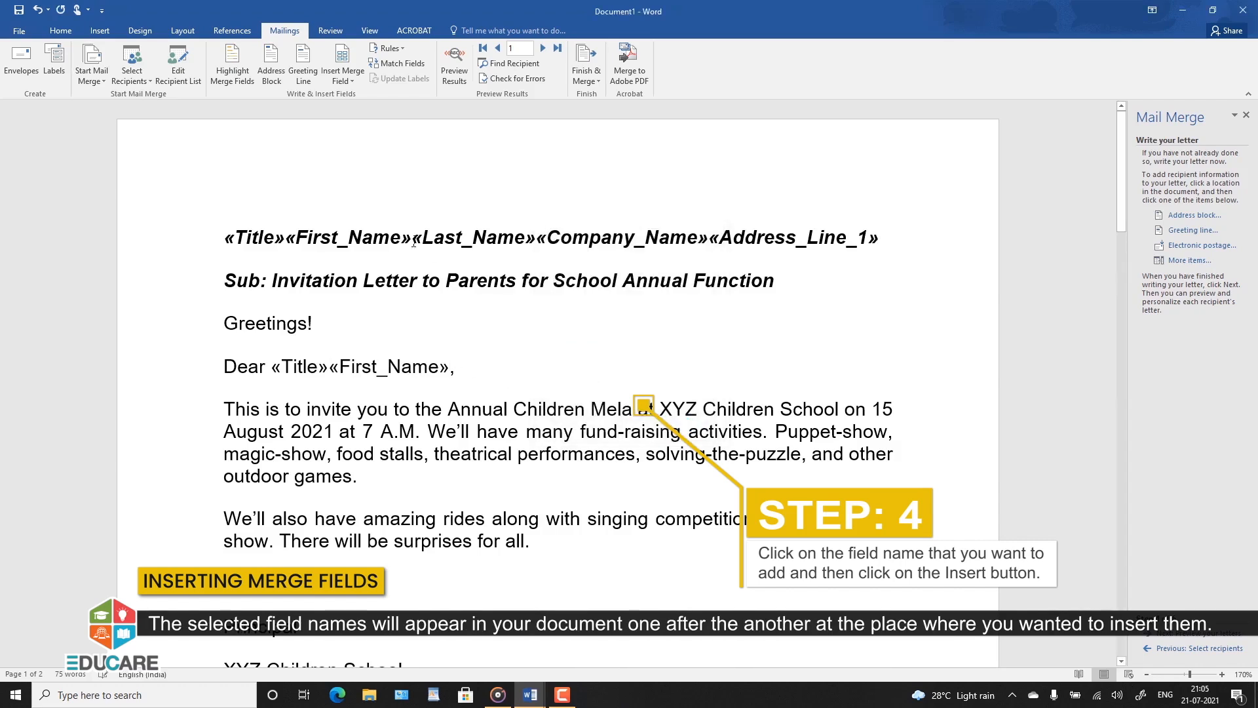
# Move the Company Name and Address Line 1 merge fields onto separate lines below the Title, First Name and Last Name fields.
pyautogui.click(536, 238)
pyautogui.click(539, 254)
pyautogui.click(537, 238)
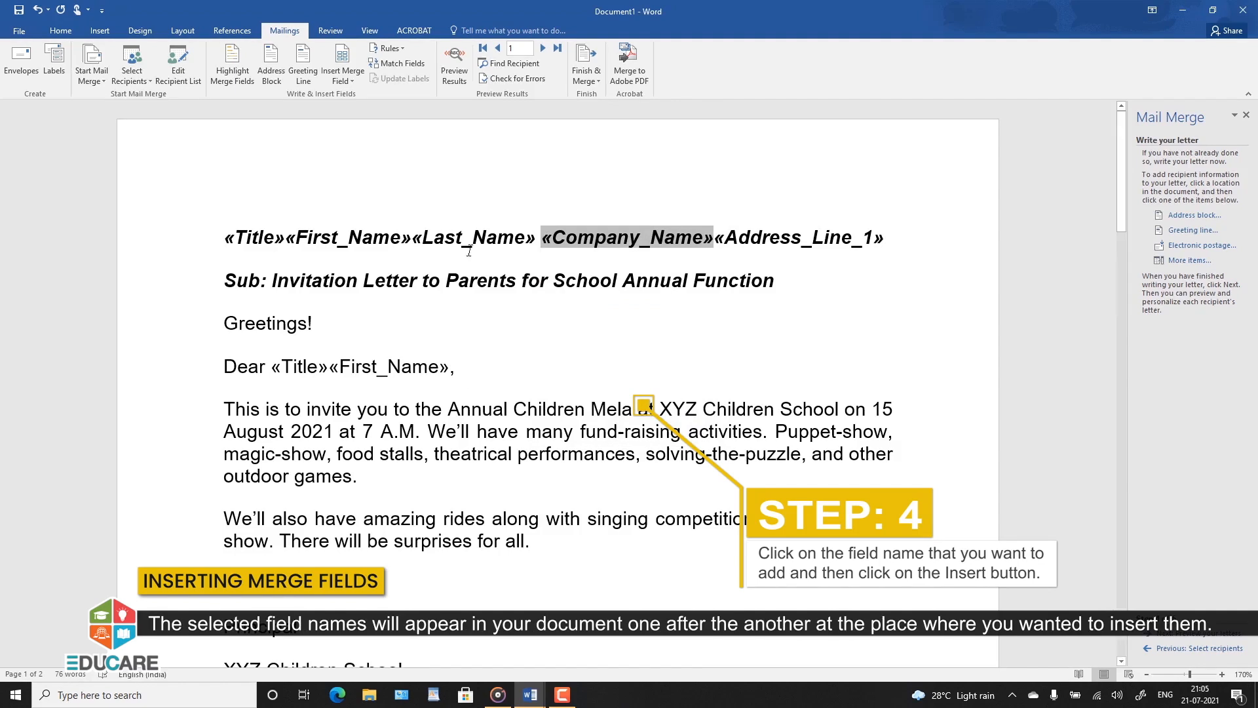
pyautogui.press('Return')
pyautogui.click(401, 281)
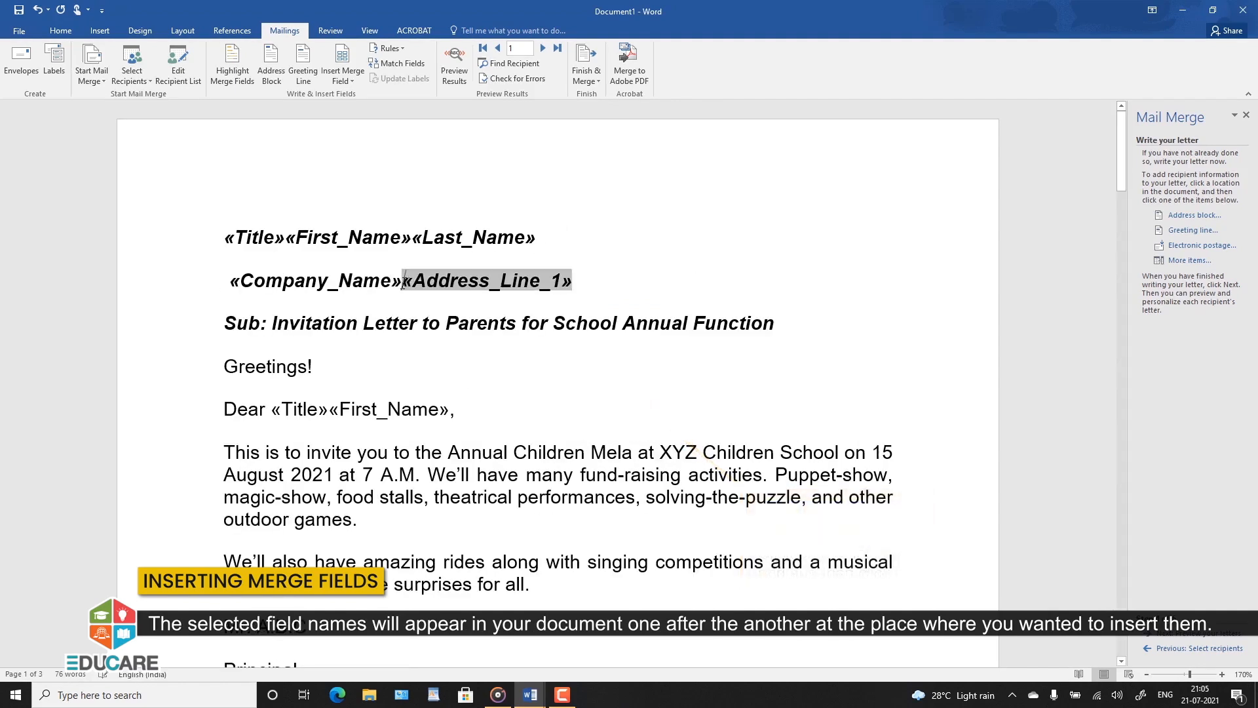
pyautogui.press('Return')
pyautogui.press('Left')
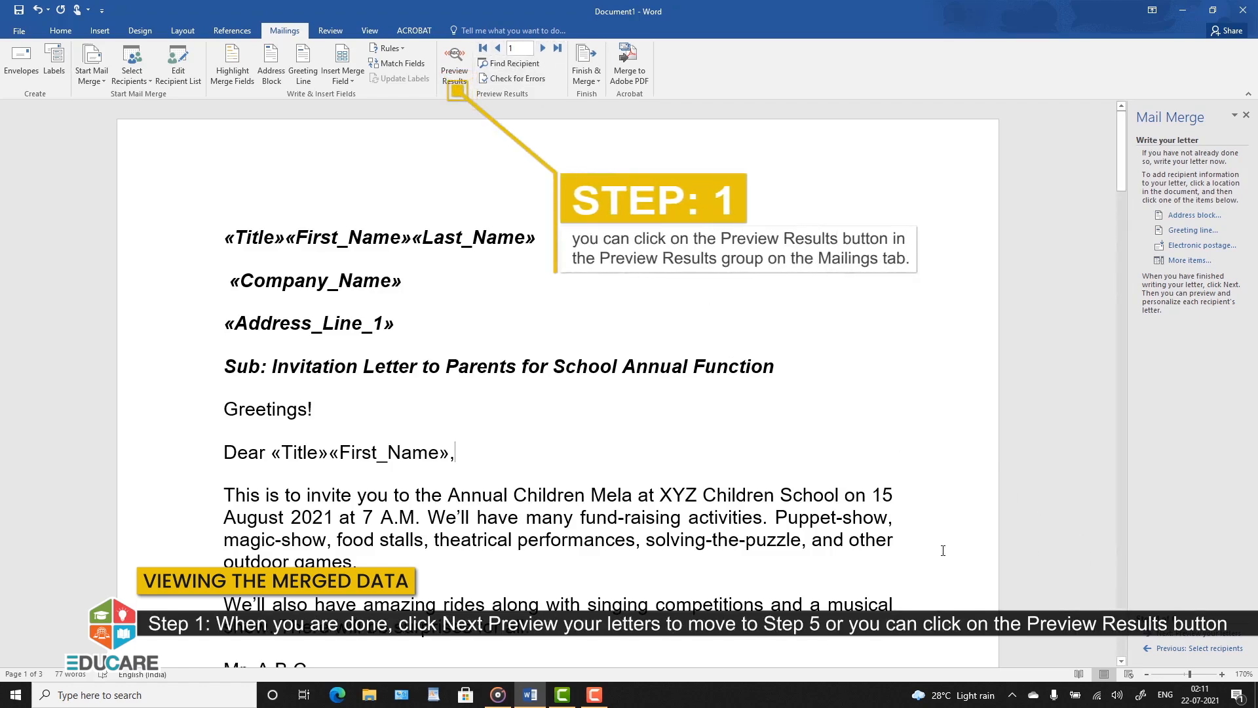
# Preview the merged letters, browsing forward to recipient 4, back to recipient 1 and forward again to recipient 4.
pyautogui.click(1192, 634)
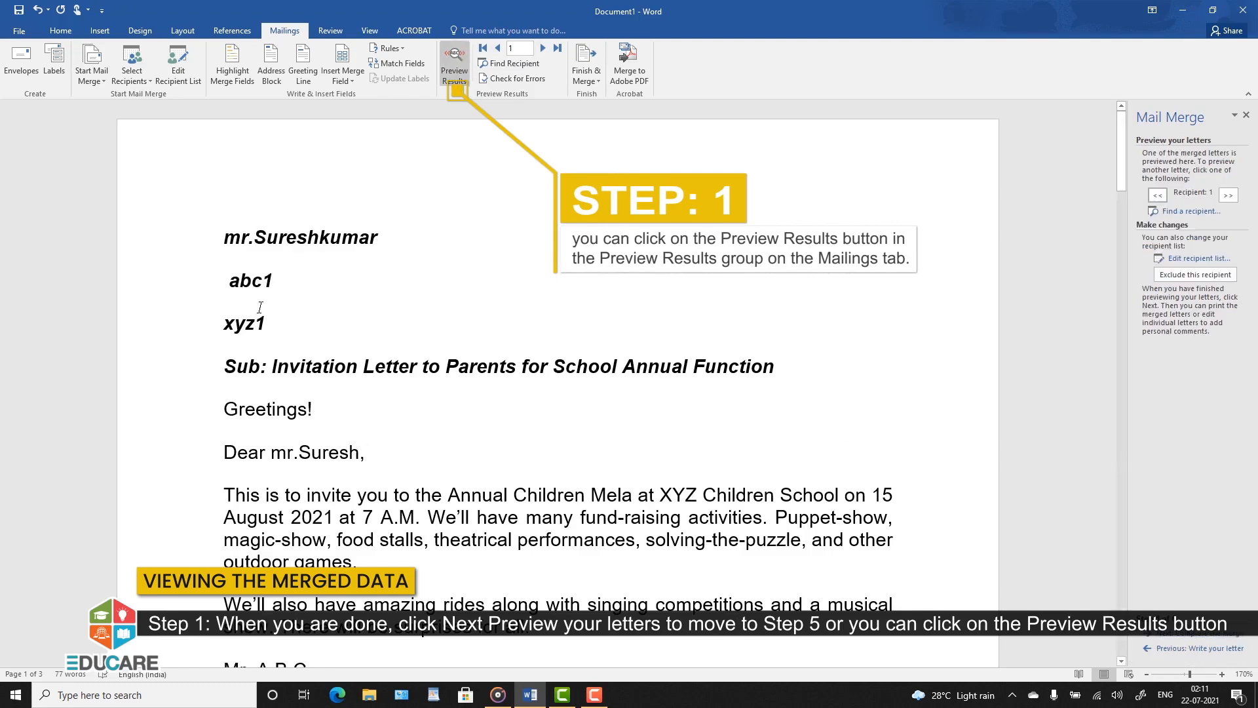
pyautogui.doubleClick(541, 49)
pyautogui.click(541, 49)
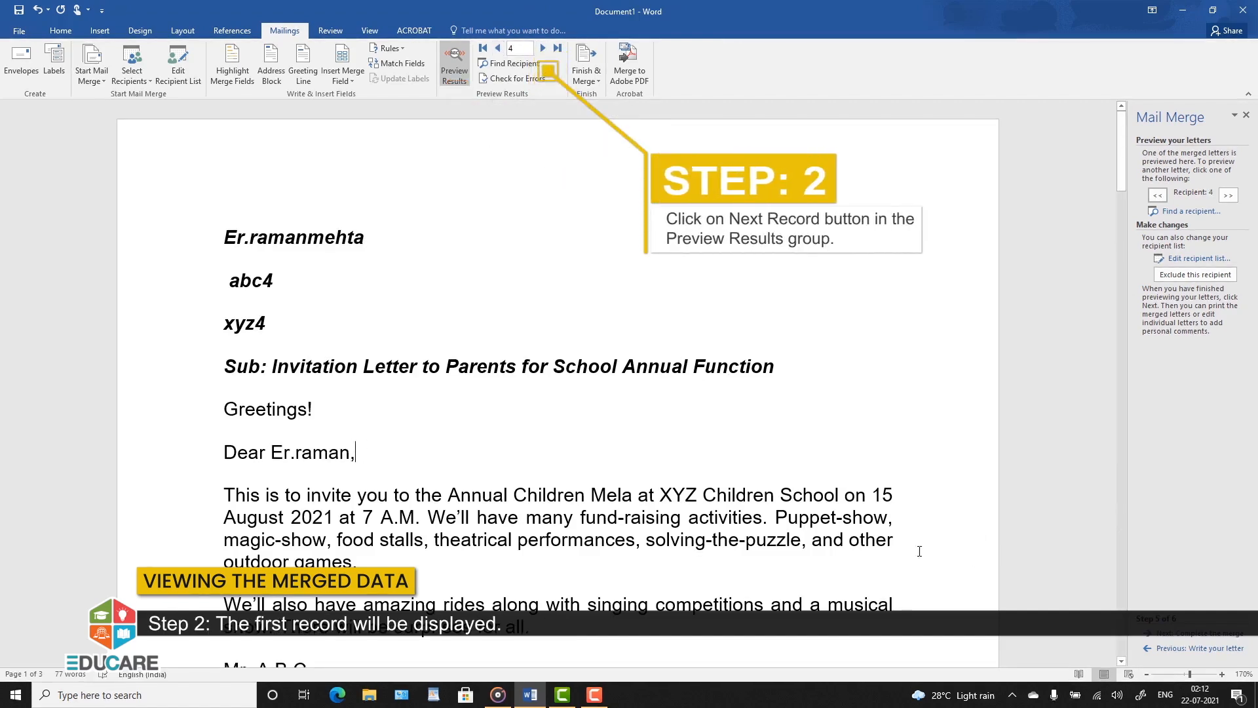
pyautogui.tripleClick(498, 50)
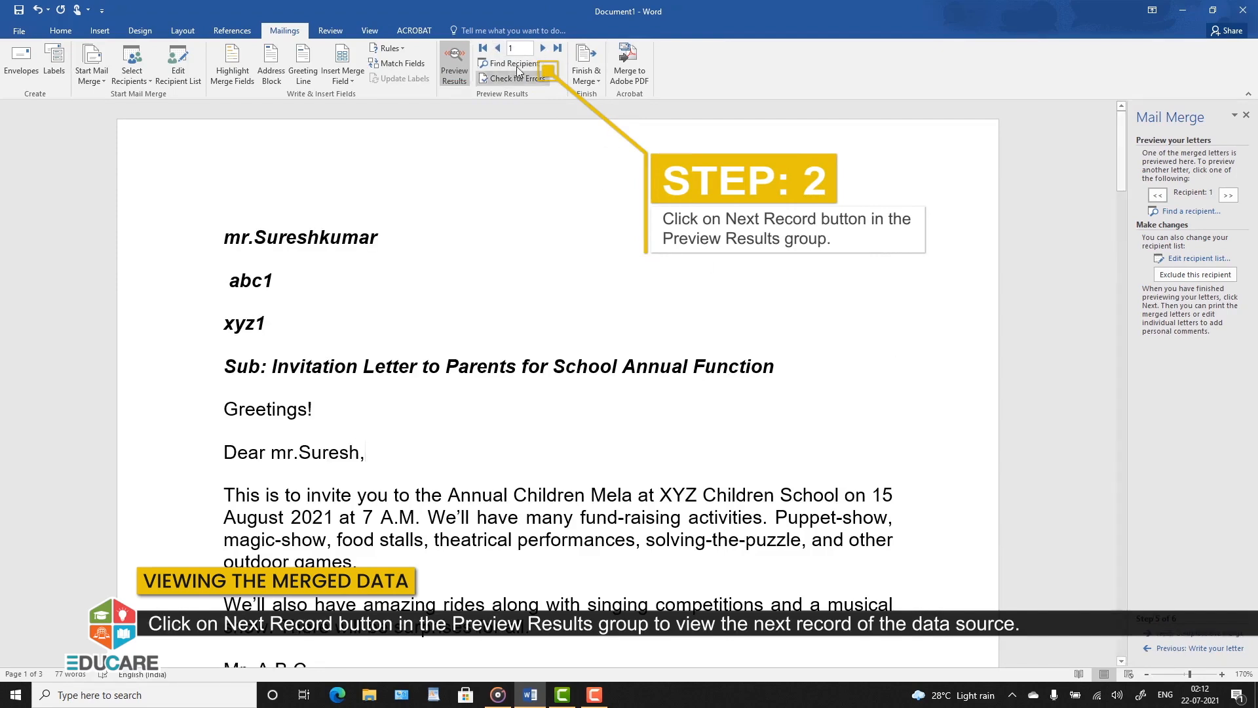
pyautogui.doubleClick(543, 48)
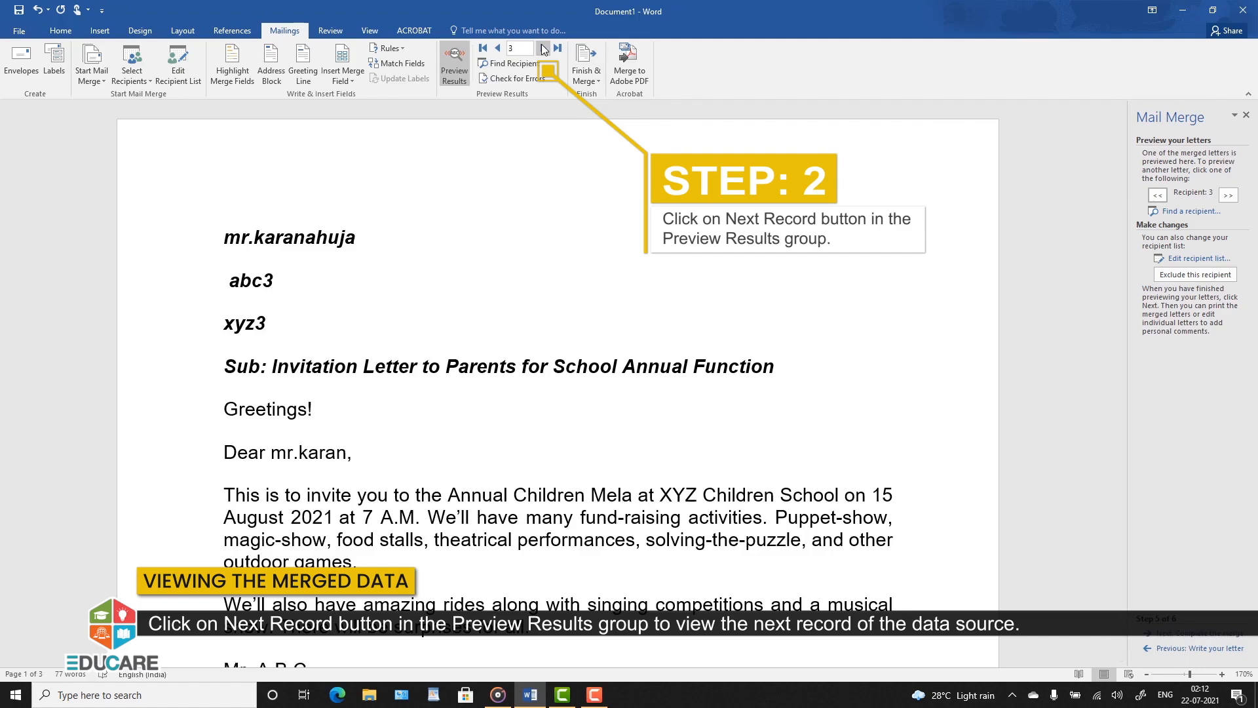
pyautogui.click(543, 48)
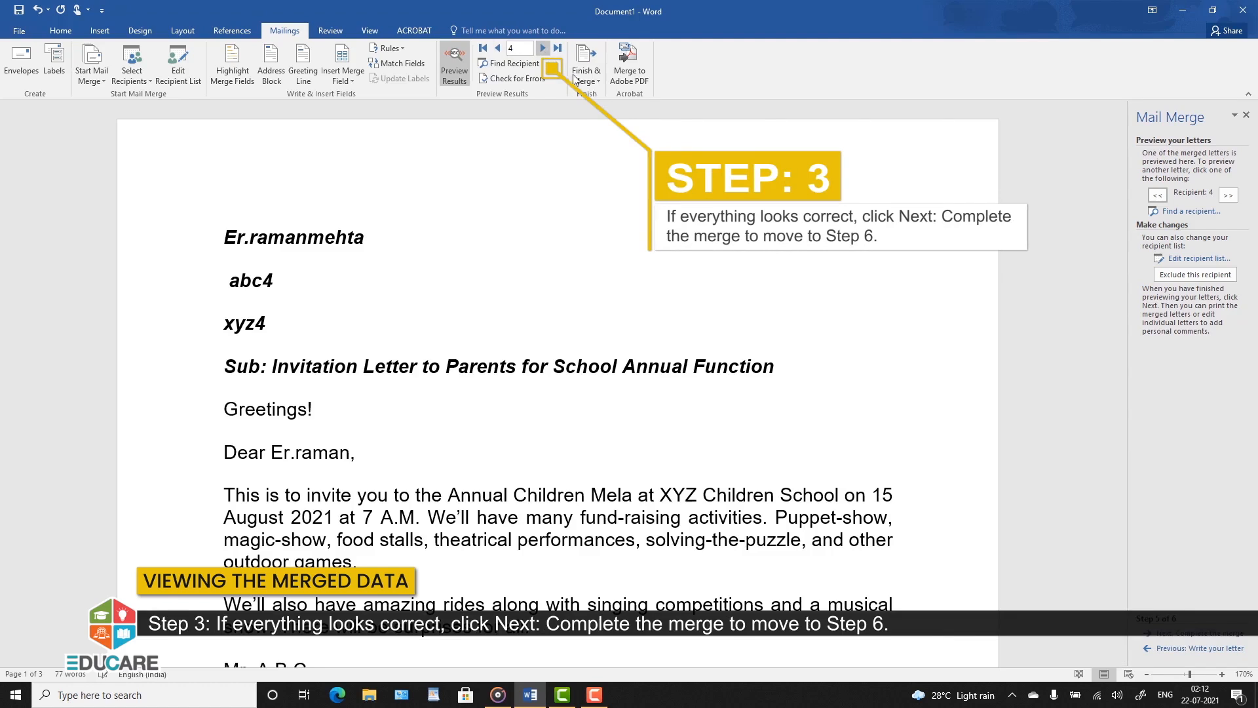
# Proceed to completing the merge and choose to print all records.
pyautogui.click(1222, 633)
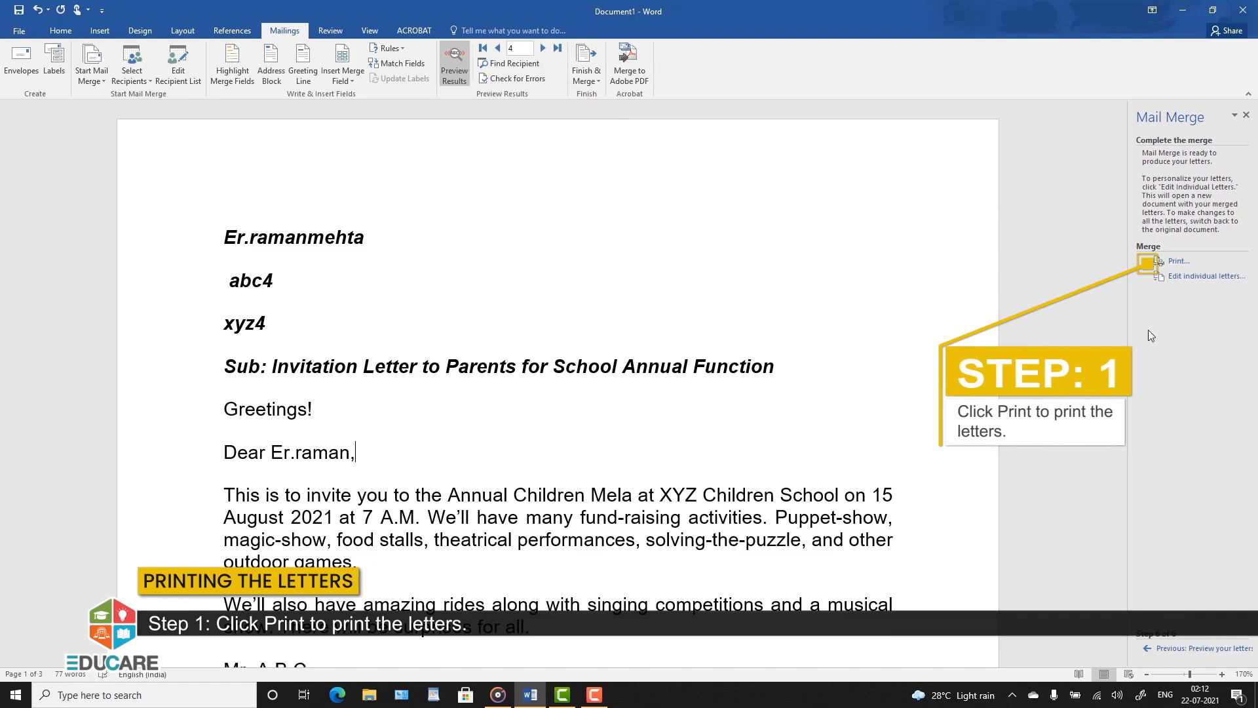
pyautogui.click(1177, 261)
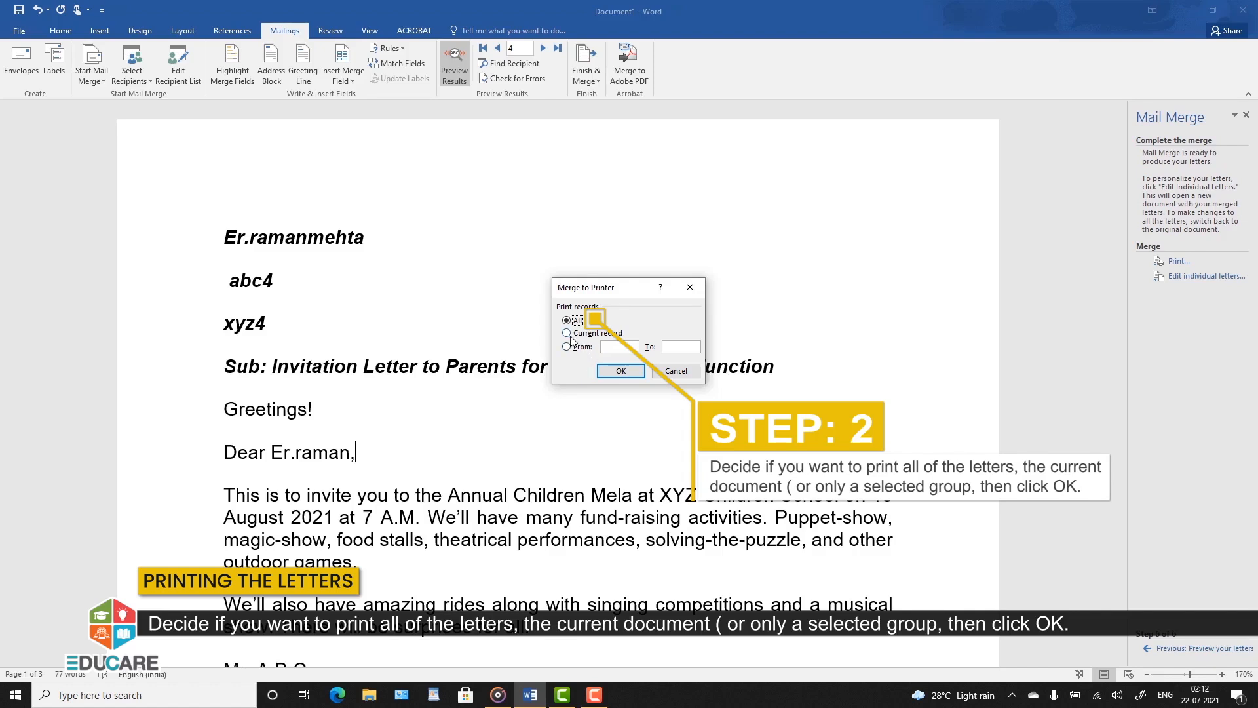
pyautogui.click(619, 371)
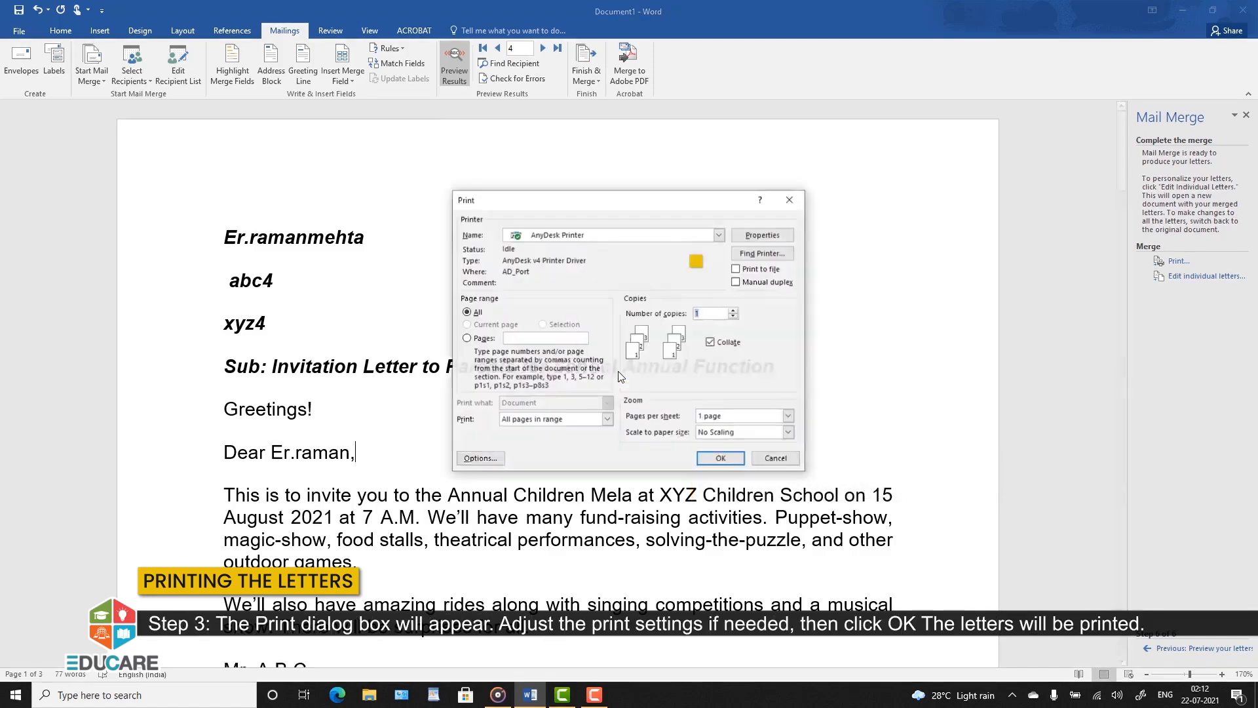
# Print the merged letters with the Adobe PDF printer, saving the output as Document1.pdf.
pyautogui.click(655, 234)
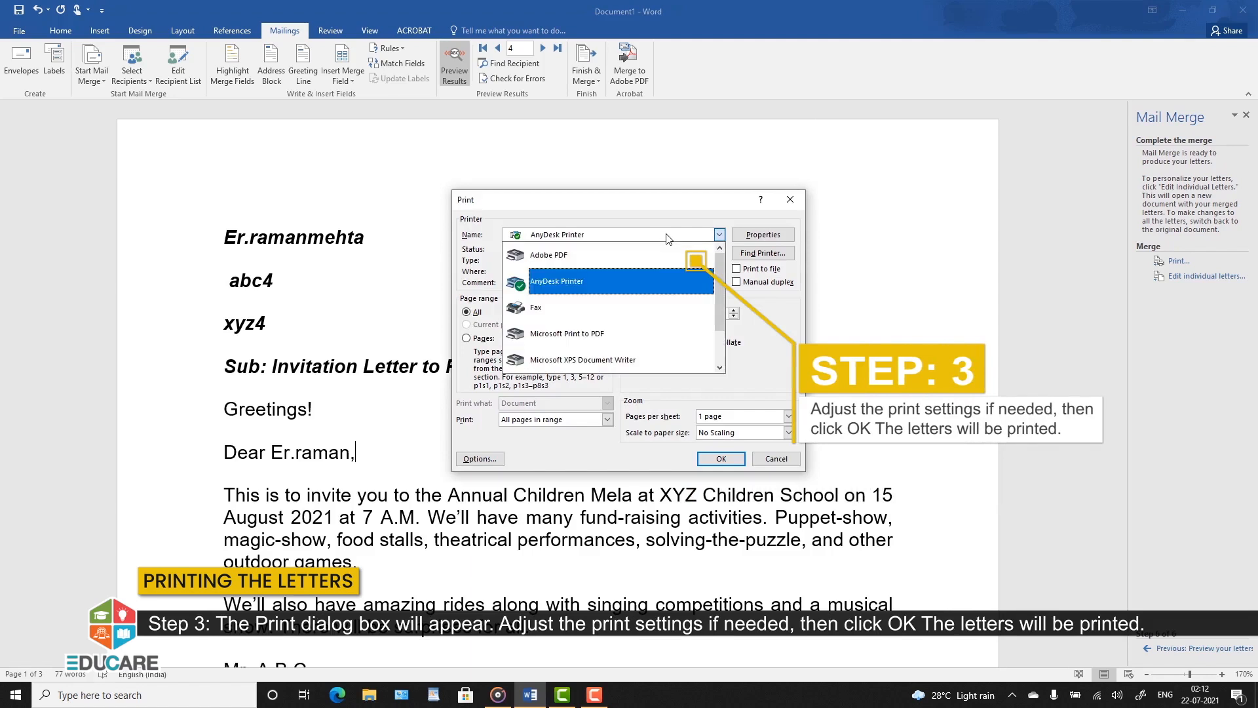
pyautogui.click(614, 277)
pyautogui.click(722, 459)
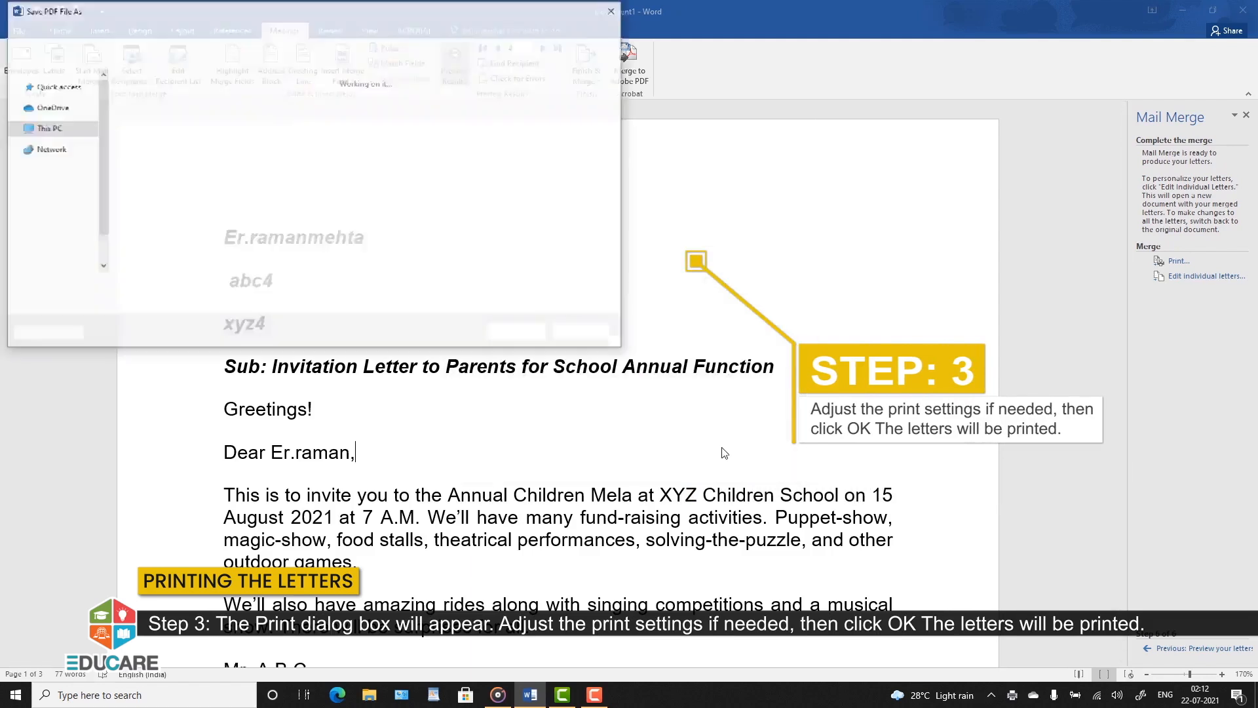
pyautogui.press('Return')
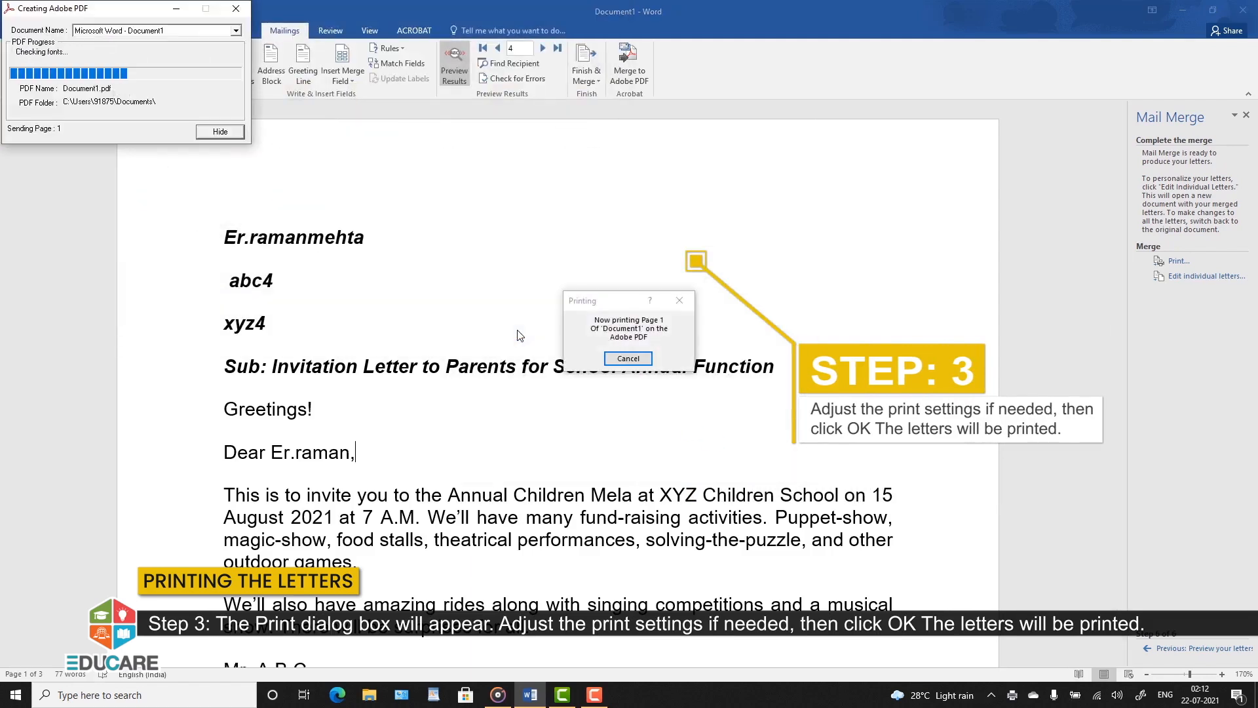